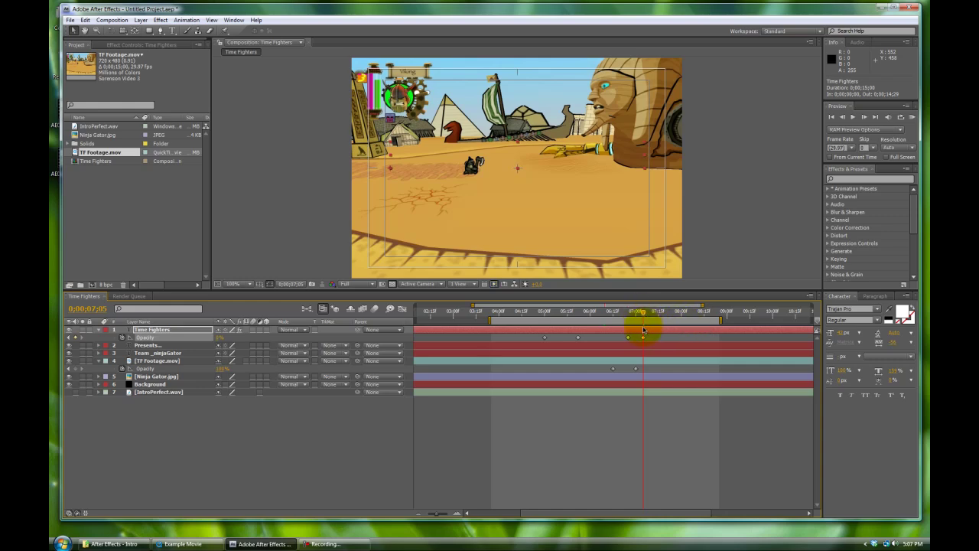
drag(645, 316, 831, 319)
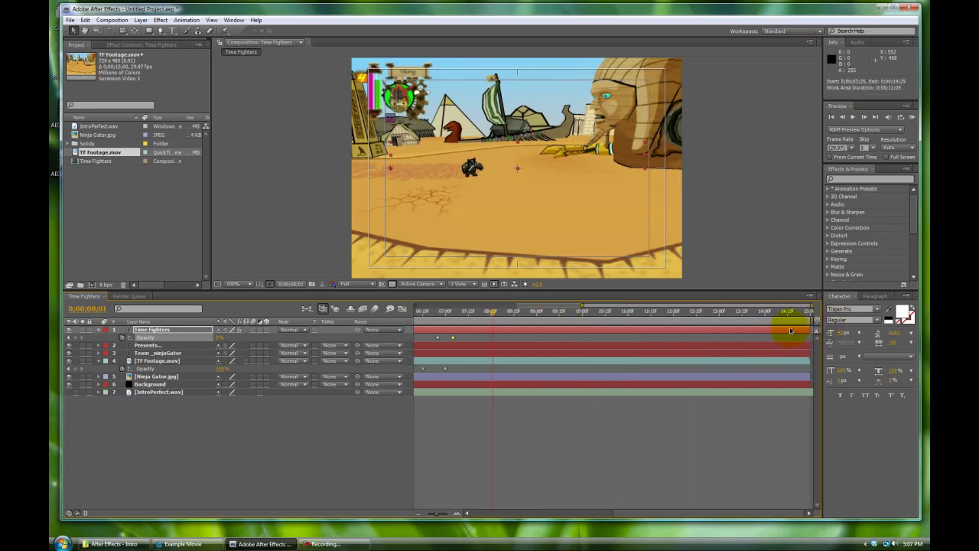
drag(434, 512, 430, 513)
drag(618, 311, 533, 312)
click(329, 543)
click(293, 457)
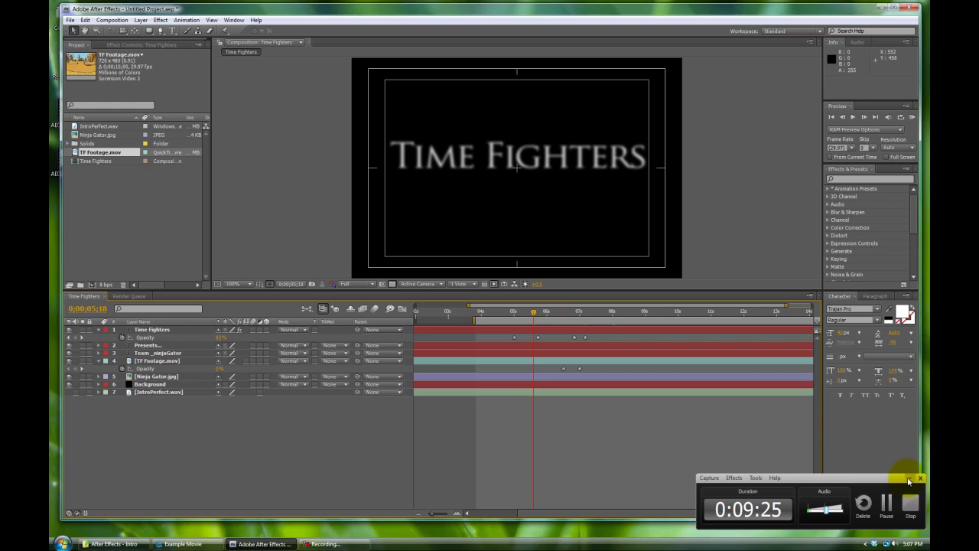
click(910, 477)
Step: Switch to the Example Movie player and scrub through the footage after the title as a reference
click(180, 544)
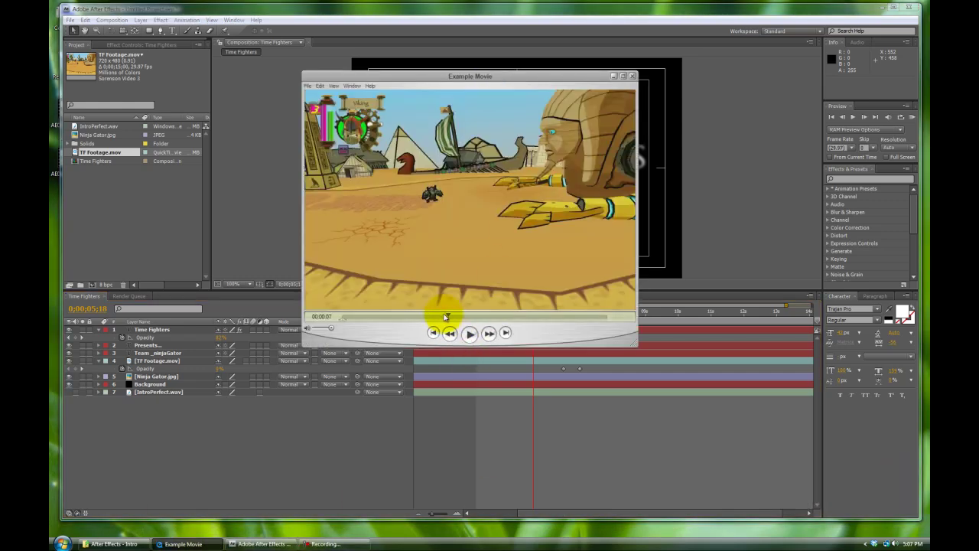
drag(449, 318, 520, 332)
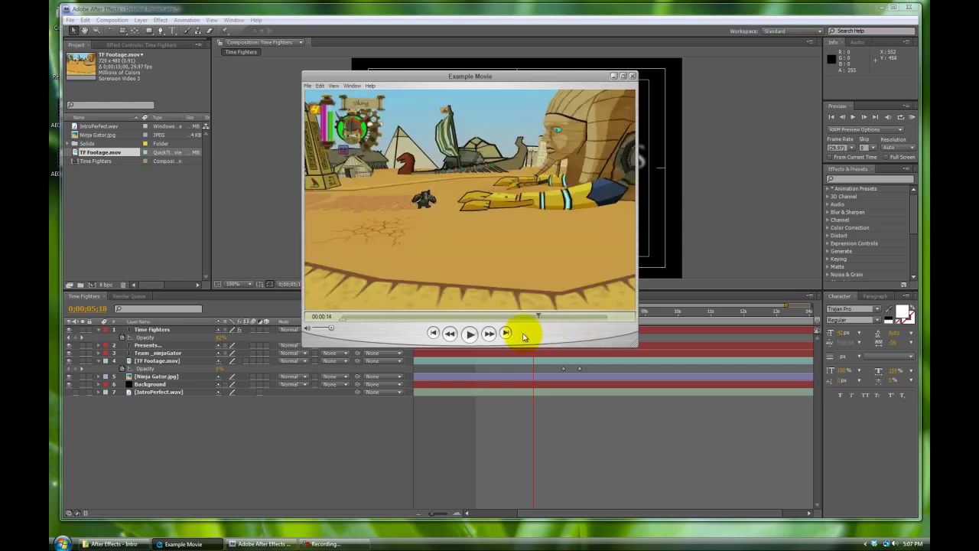
click(613, 76)
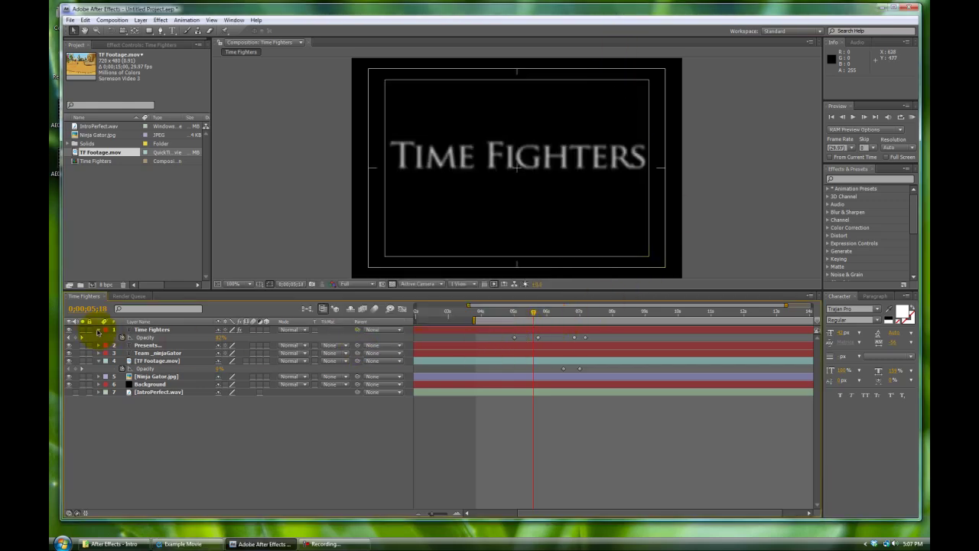
Step: Collapse the expanded layers and add an Opacity keyframe of 100% to the TF Footage.mov layer at 0;00;13;00
click(98, 330)
click(98, 353)
click(534, 313)
drag(567, 314, 795, 315)
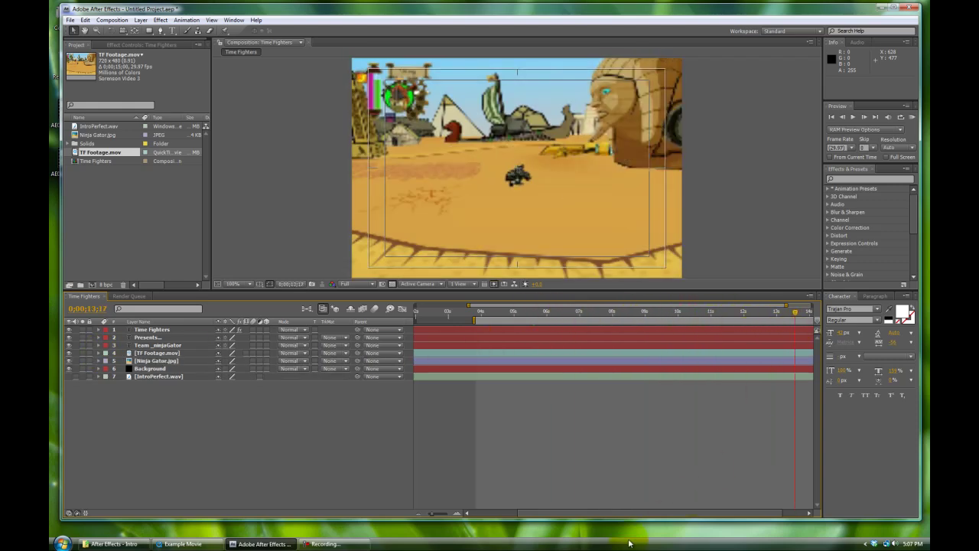
drag(574, 512, 634, 512)
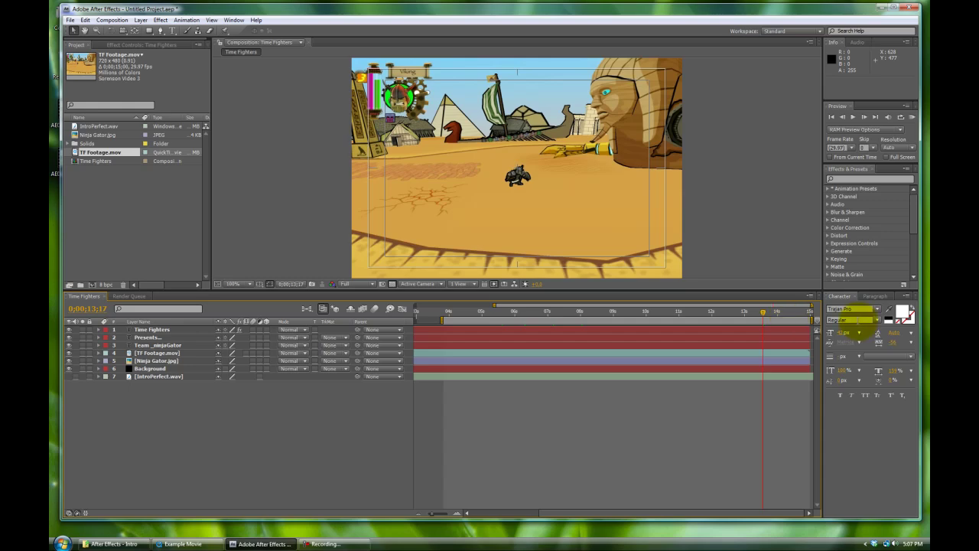
drag(765, 316, 745, 332)
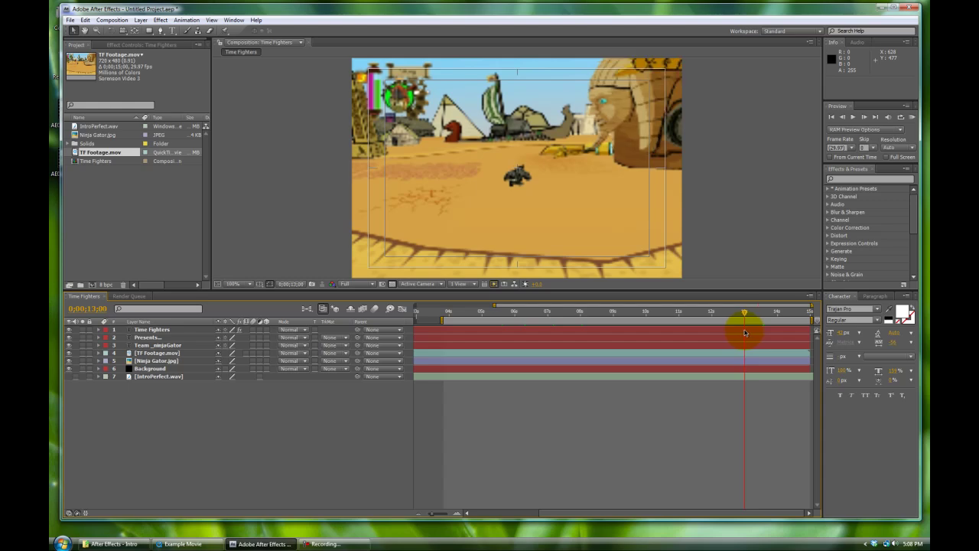
click(152, 355)
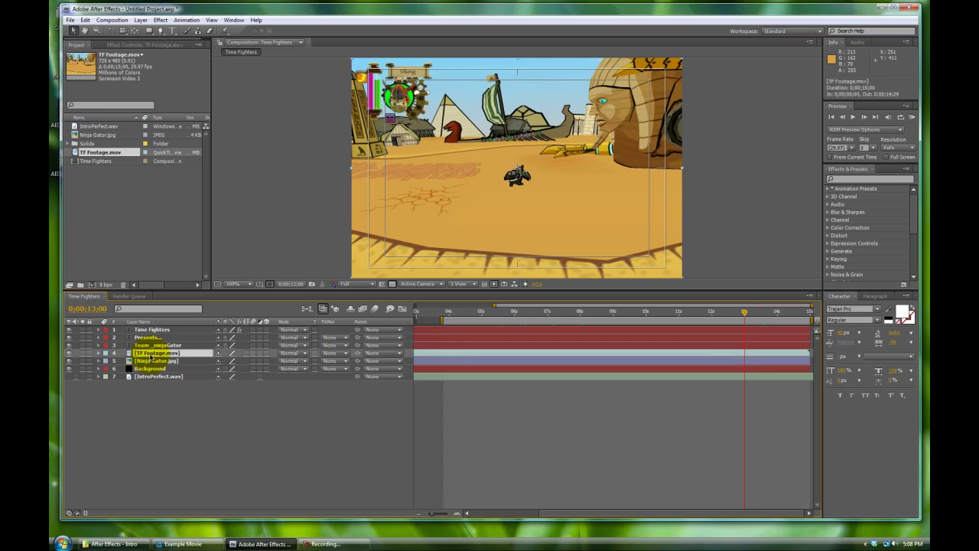
key(t)
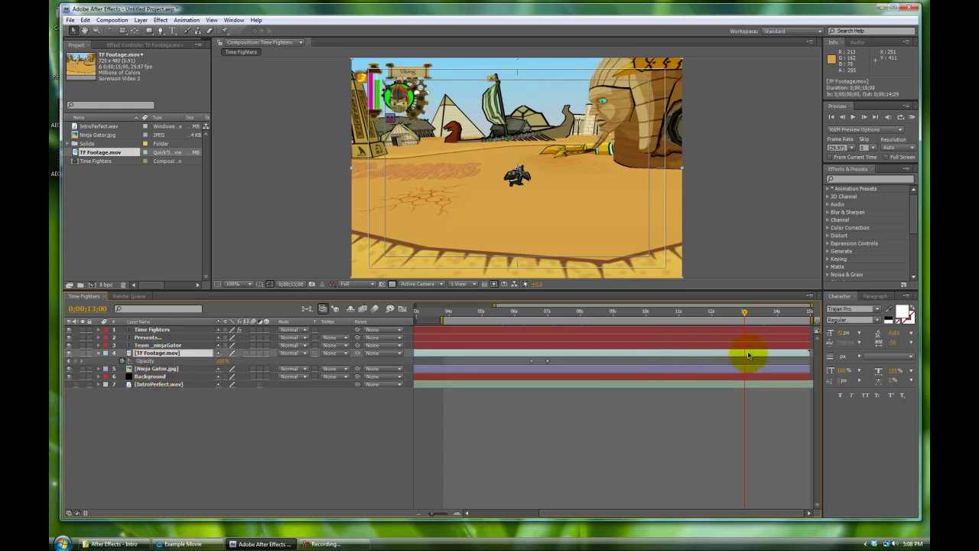
click(75, 361)
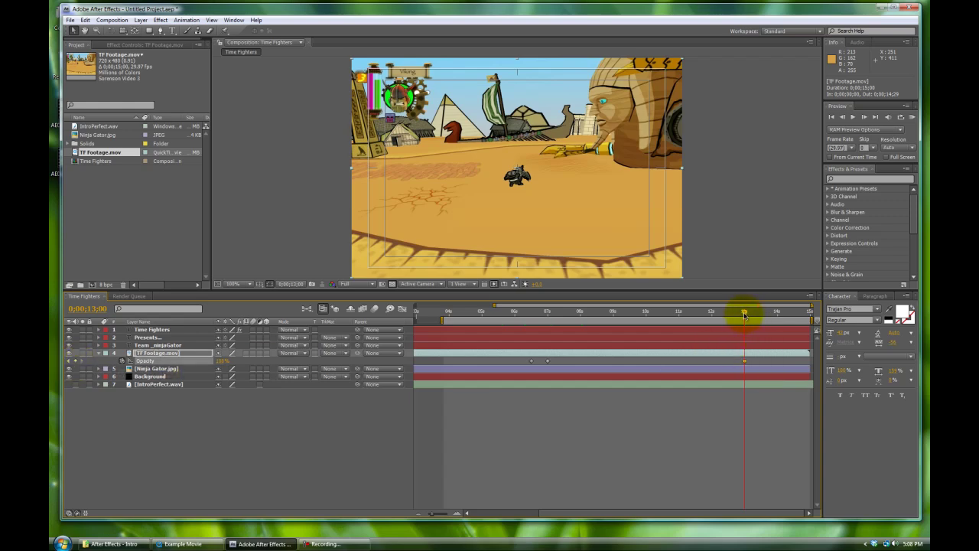
Step: Set the TF Footage.mov layer's Opacity to 0% at 0;00;14;00
drag(745, 313, 777, 318)
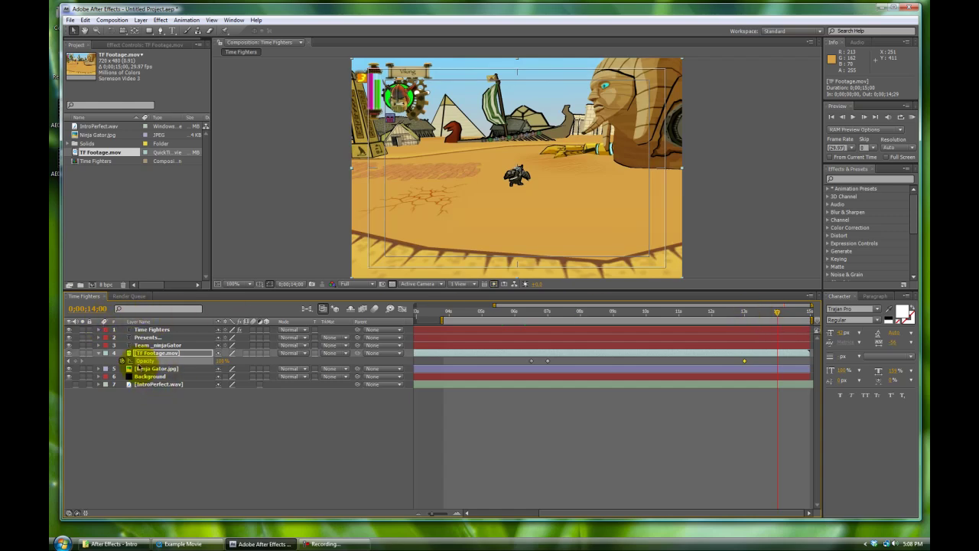
click(221, 360)
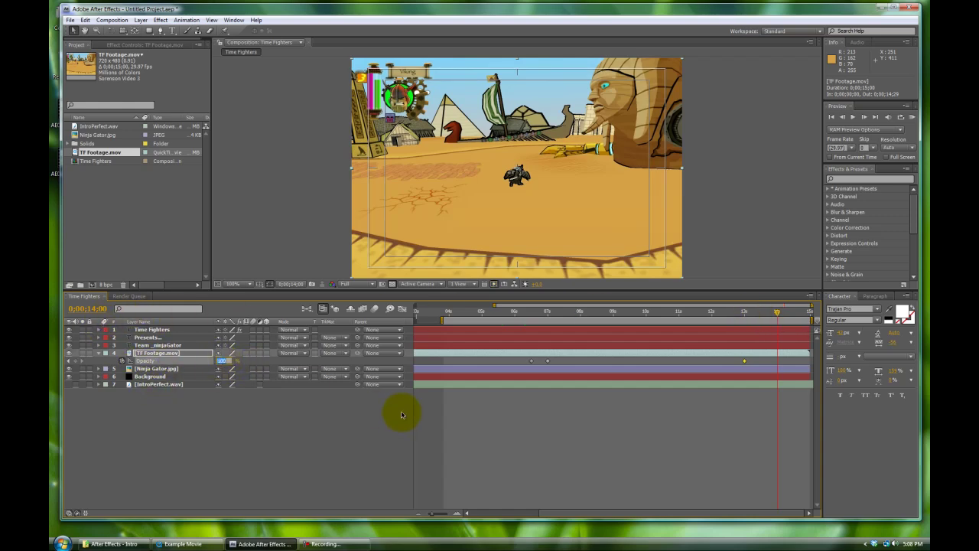
text(0)
key(Return)
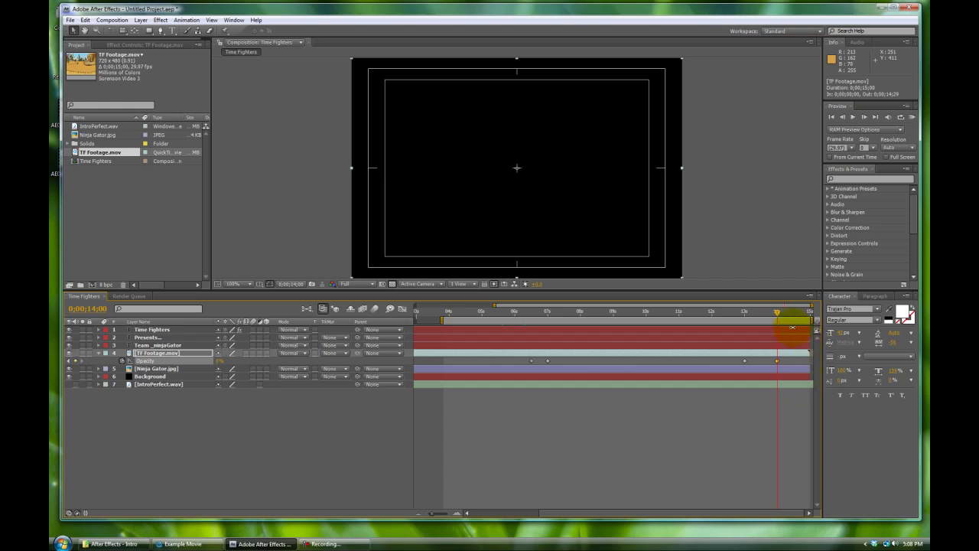
Step: Return to 0;00;13;00, add a text layer reading "Coming Soon!" and move it to fit inside the frame
drag(777, 314, 746, 320)
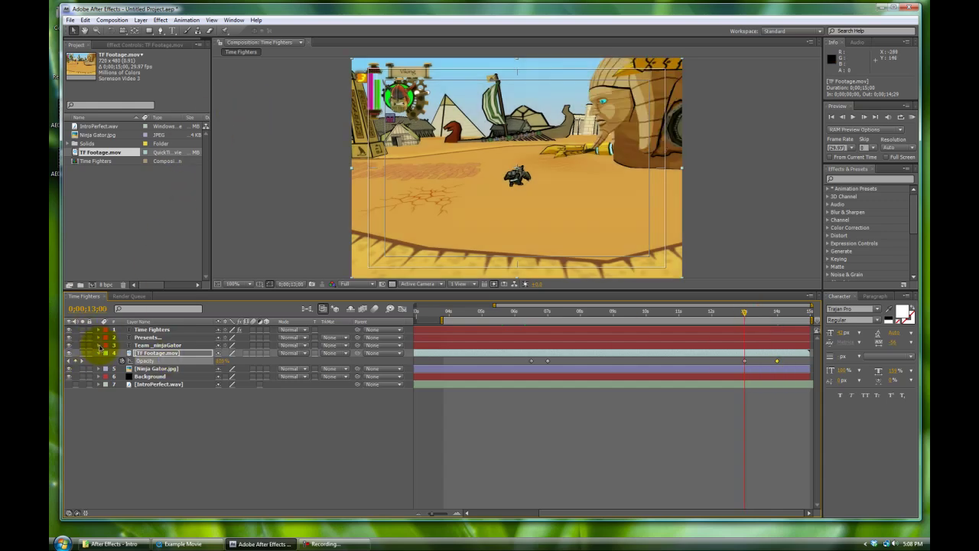
click(172, 31)
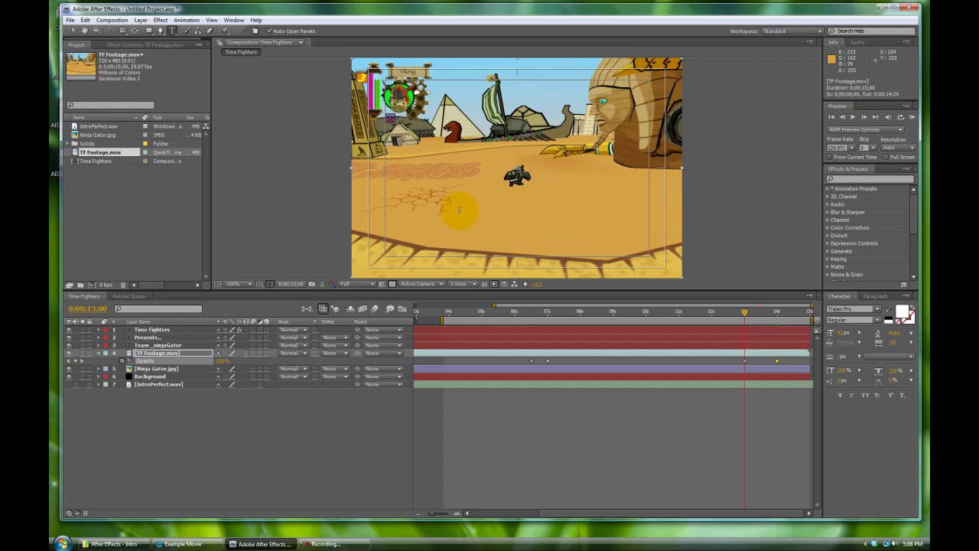
click(602, 213)
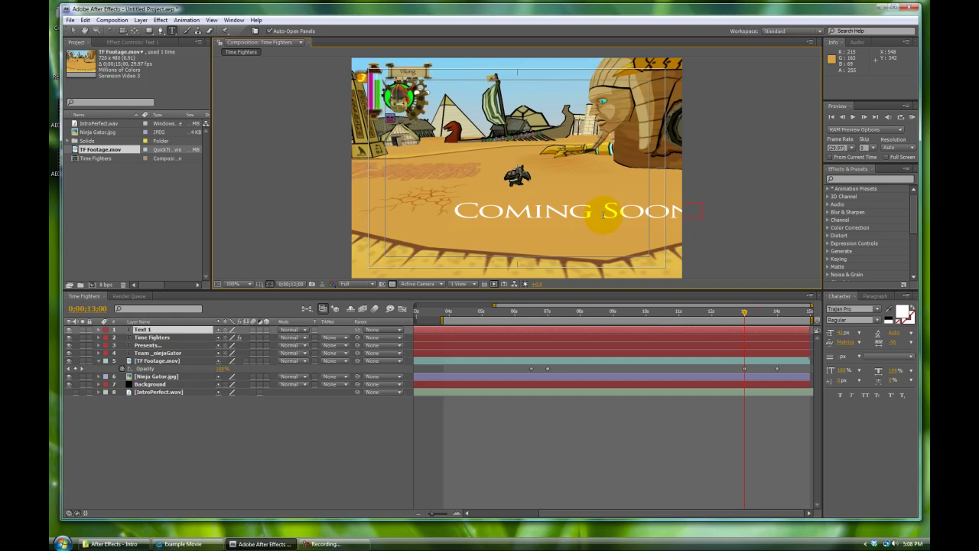
click(74, 31)
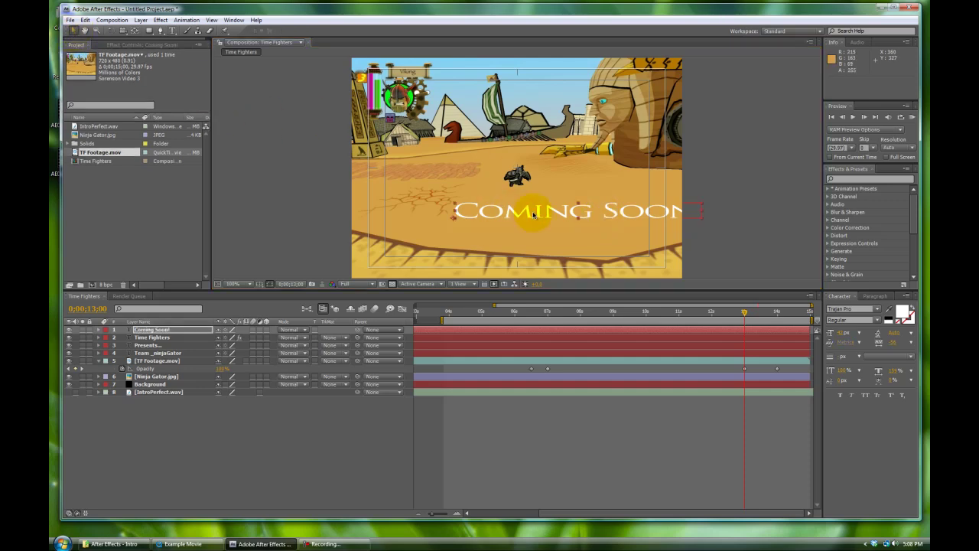
drag(586, 215, 548, 162)
Step: Change the "Coming Soon!" text's font to Stencil, stretch it taller and centre it in the frame
double_click(548, 151)
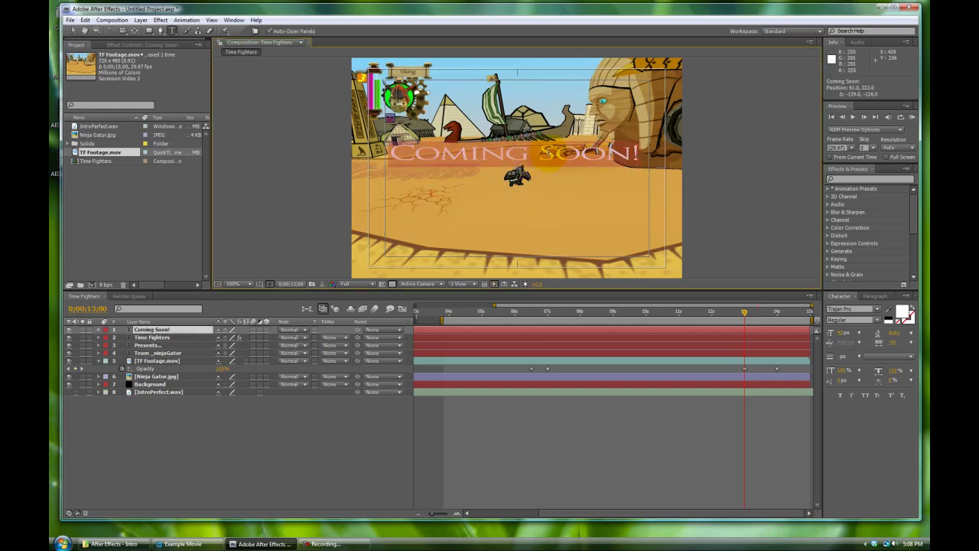
click(876, 309)
scroll(872, 372, up, 2)
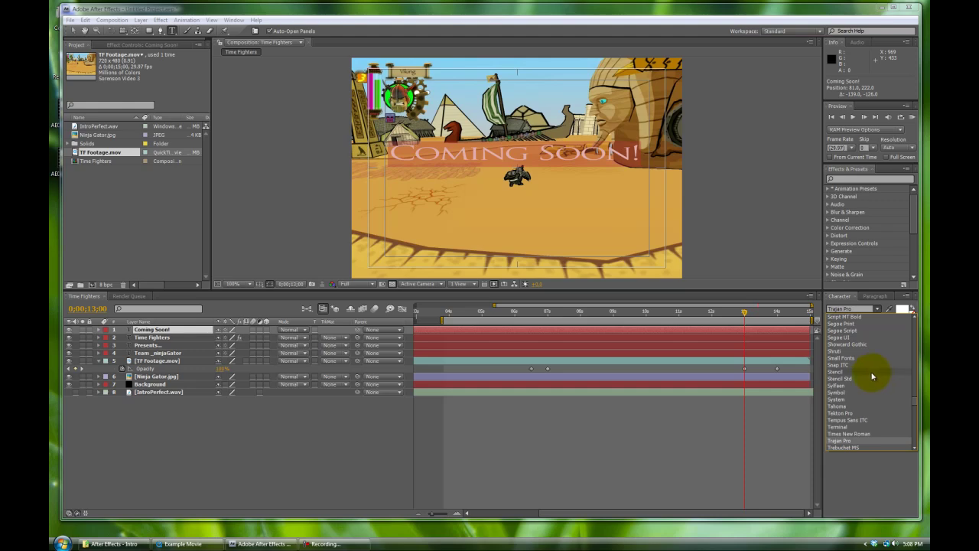
click(870, 372)
key(Up)
key(Up)
key(Up)
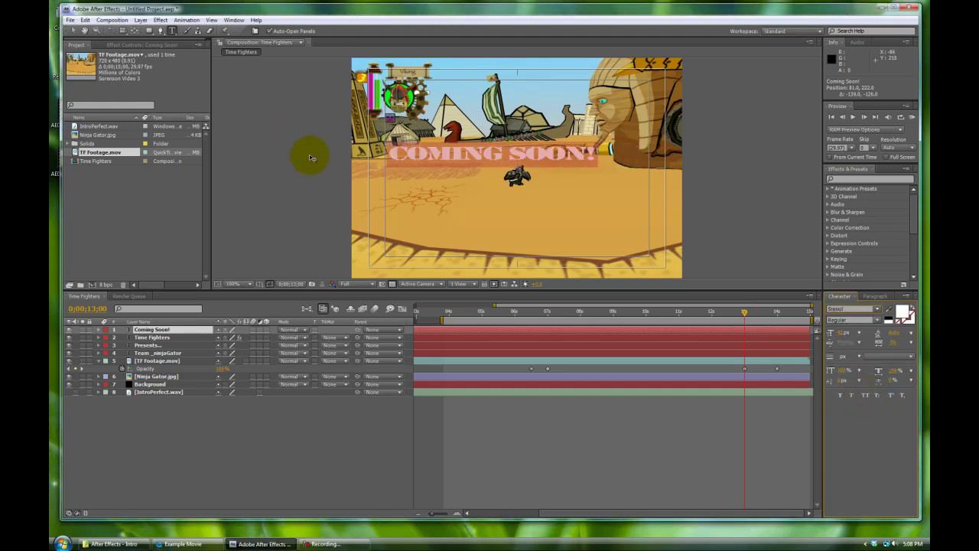
click(72, 30)
drag(595, 152, 594, 179)
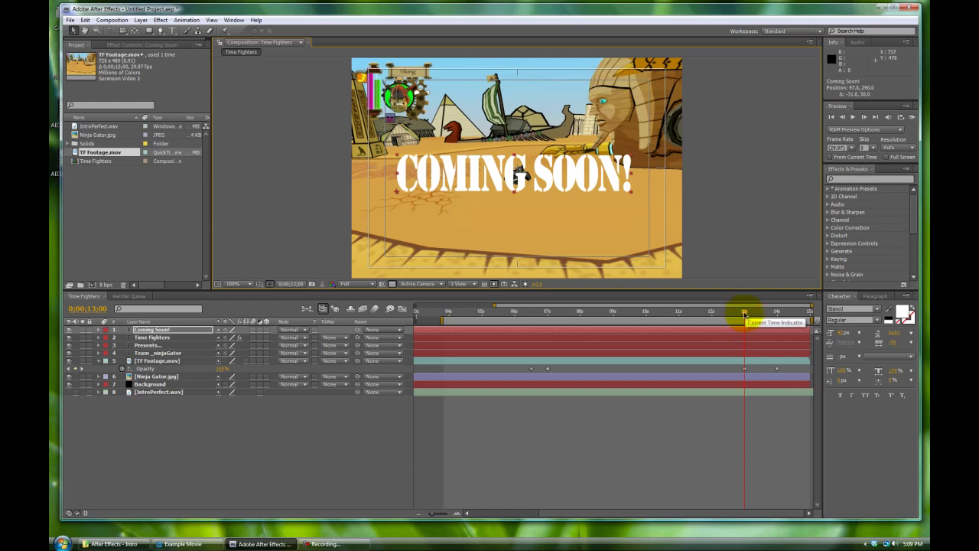
Step: Start animating the Coming Soon! layer's Opacity with a 0% keyframe at 0;00;13;15
drag(744, 313, 764, 315)
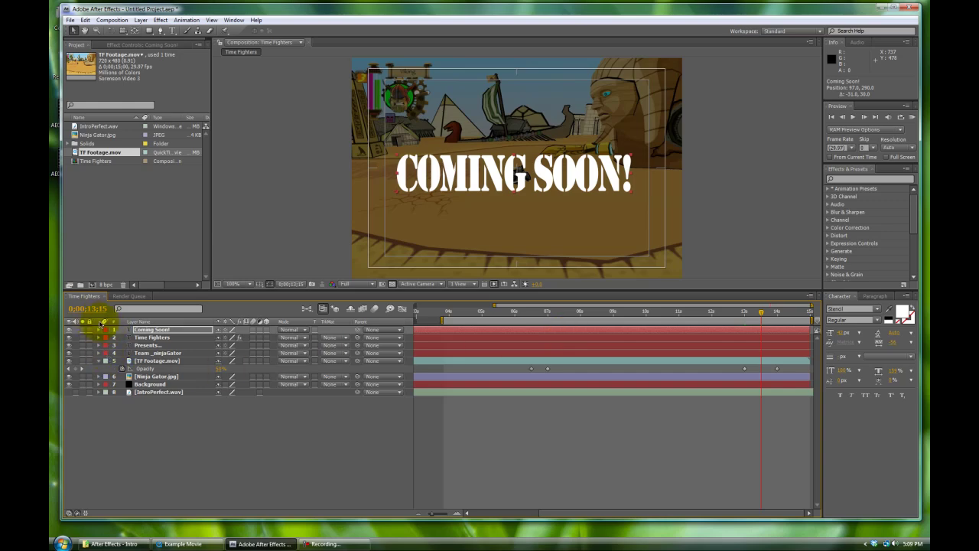
click(155, 332)
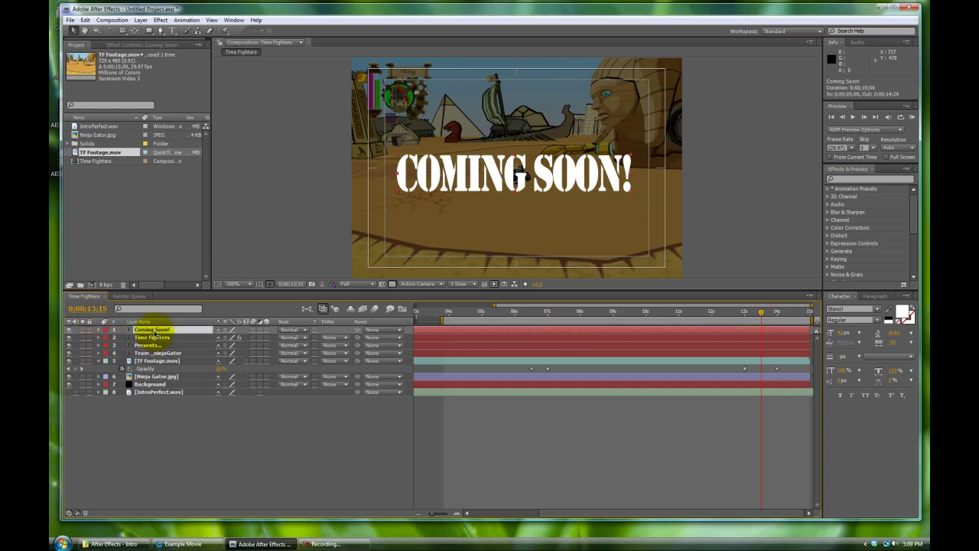
key(t)
click(127, 338)
click(152, 332)
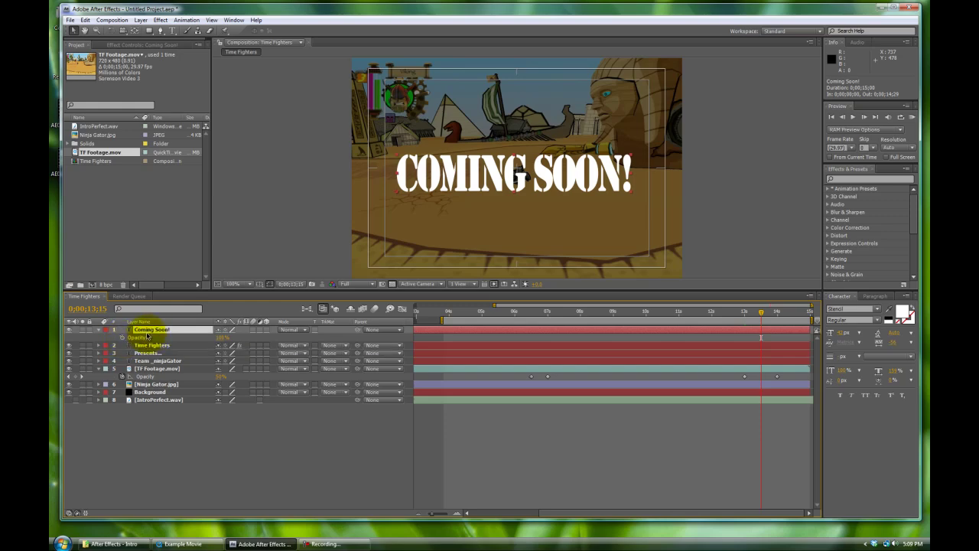
click(122, 337)
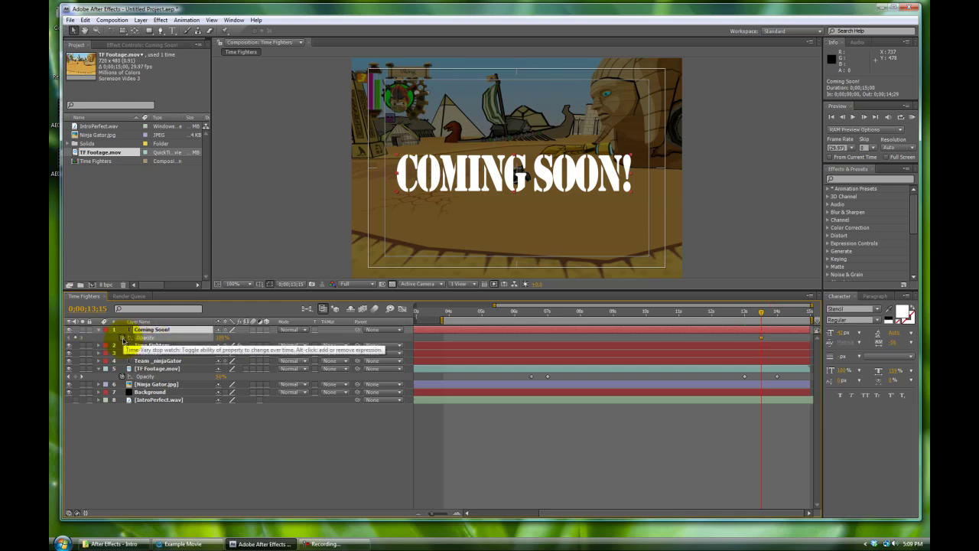
click(219, 337)
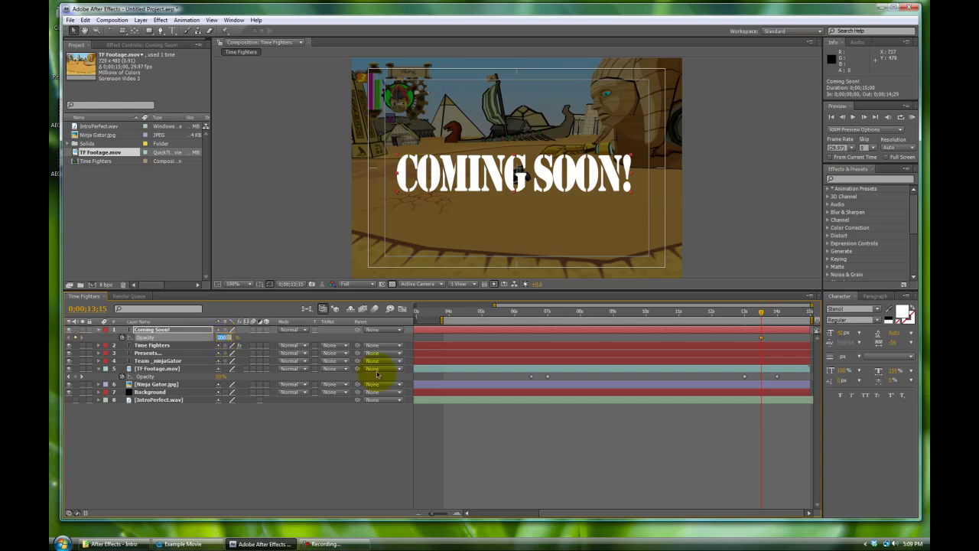
text(0)
key(Return)
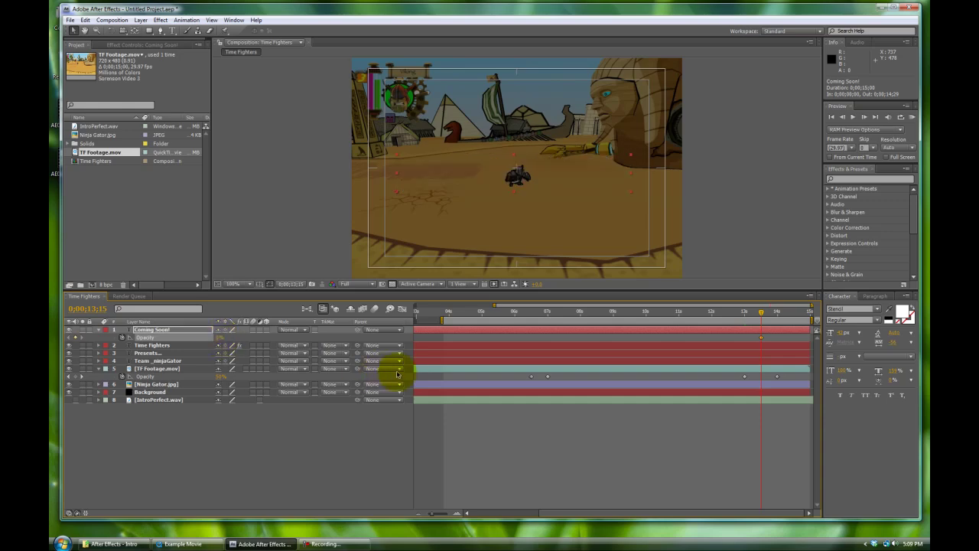
Step: Set the Coming Soon! layer's Opacity to 100% at 0;00;14;00
drag(764, 313, 777, 315)
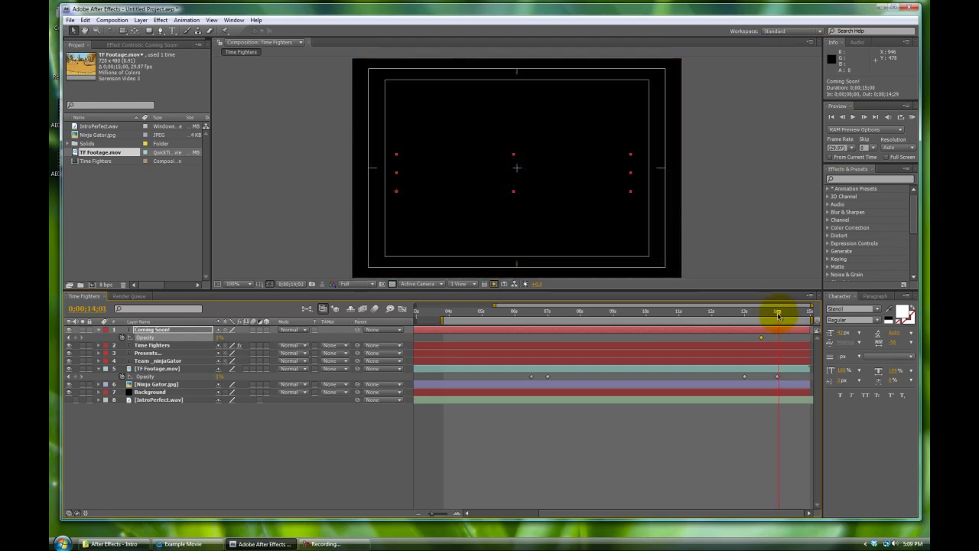
click(778, 313)
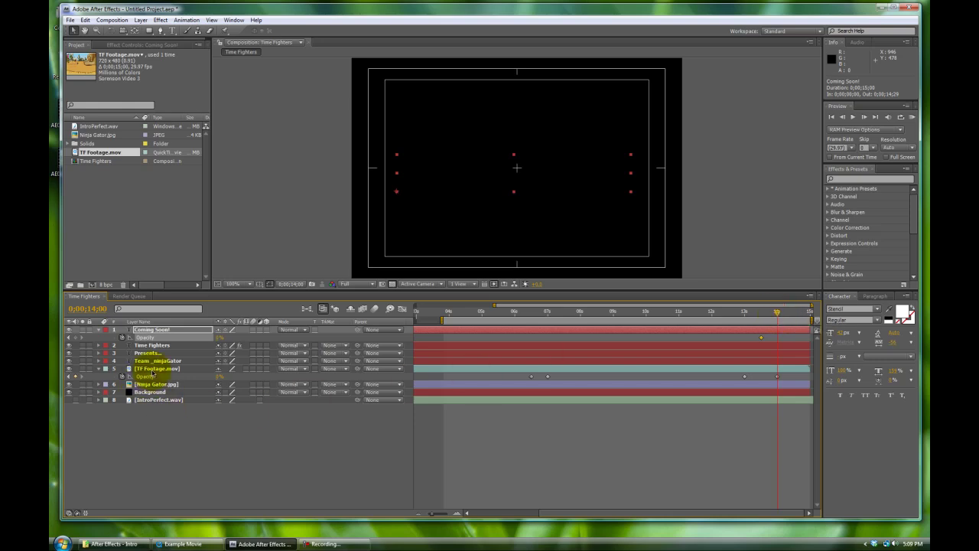
click(218, 338)
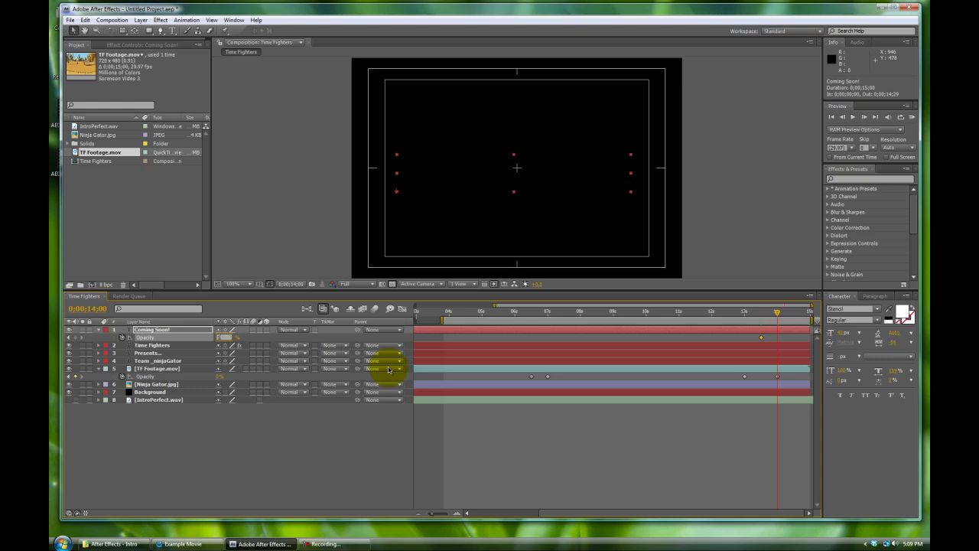
key(Return)
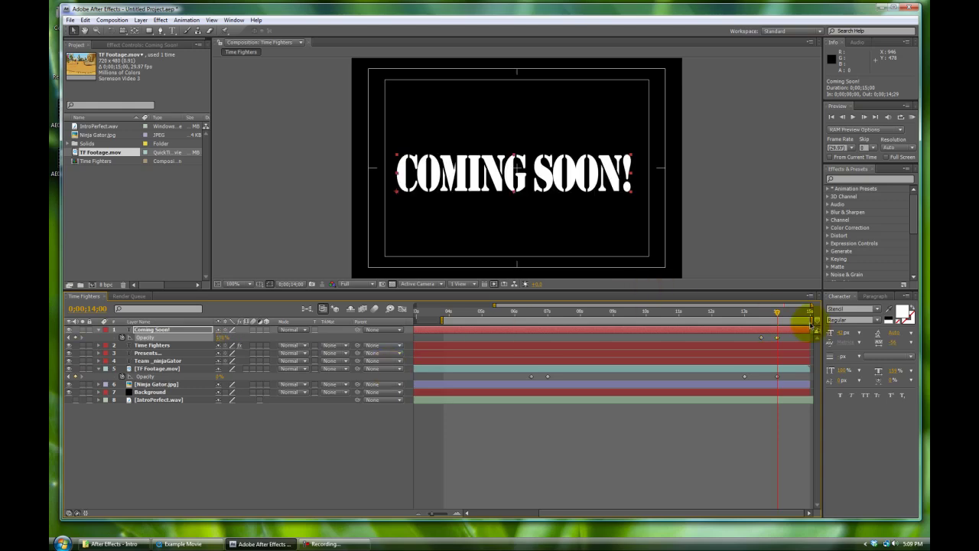
Step: Set the Coming Soon! layer's Opacity to 0% at 0;00;14;29 to fade the title out at the end
drag(778, 312, 811, 327)
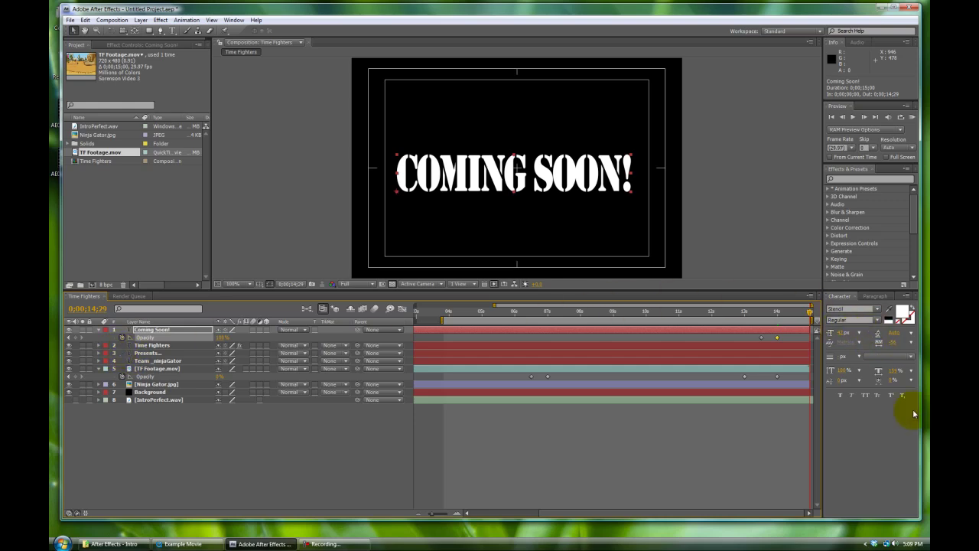
drag(802, 316, 810, 313)
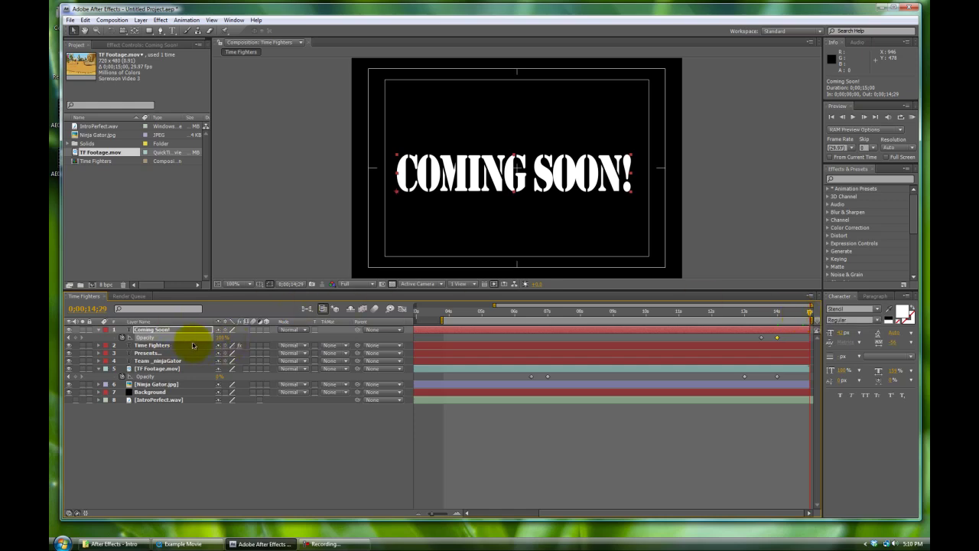
click(222, 338)
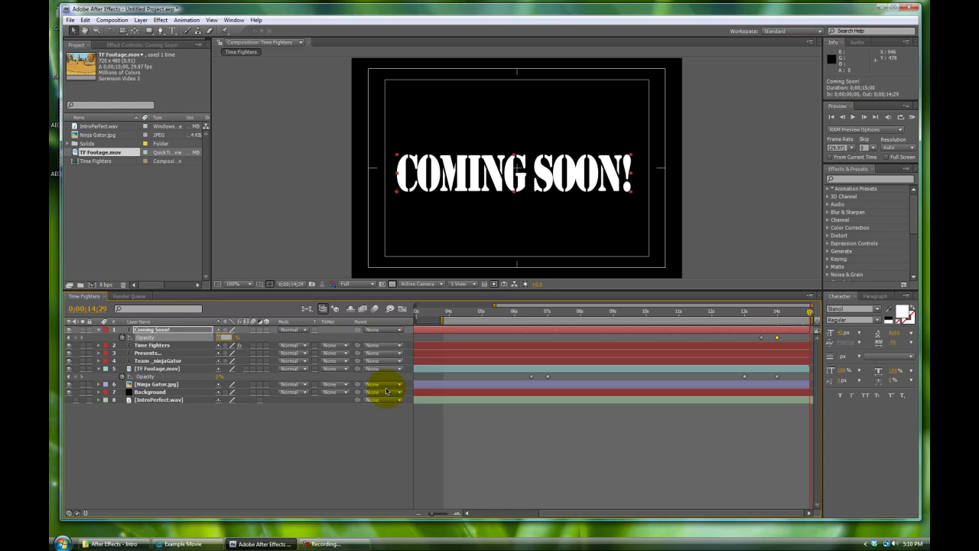
key(Return)
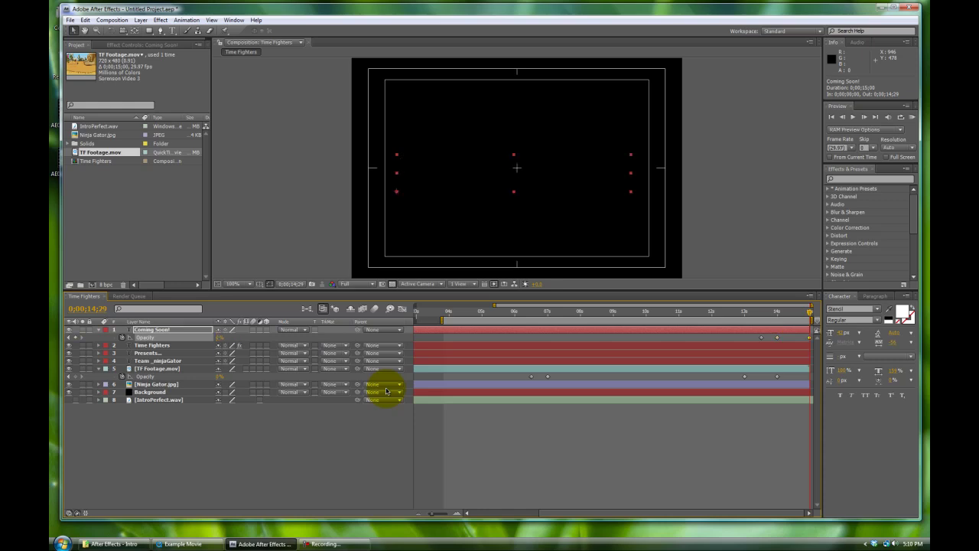
Step: Go back to 0;00;14;22 and add an Opacity keyframe of 0% on the Coming Soon! layer
key(Page_Up)
key(Page_Up)
key(Page_Up)
key(Page_Up)
key(Page_Up)
key(Page_Up)
key(Page_Up)
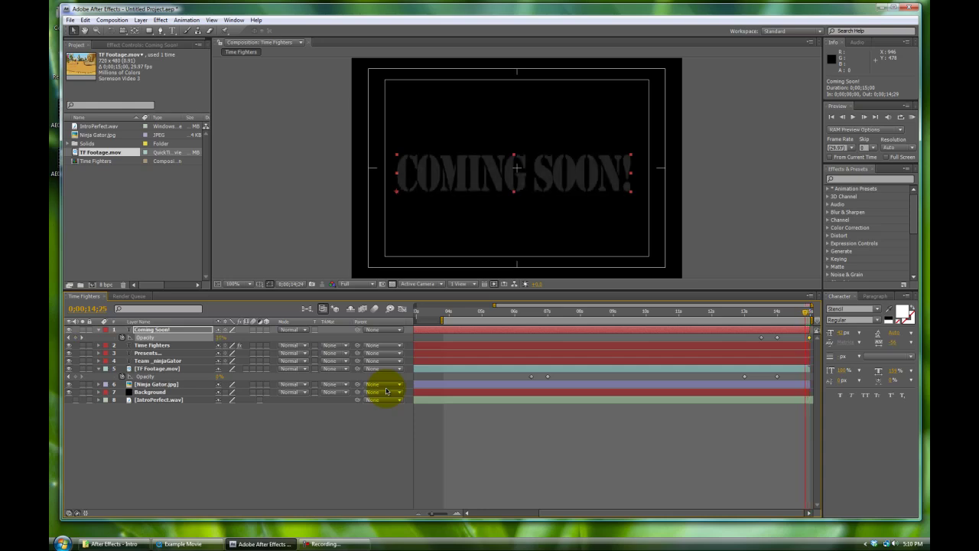
click(220, 337)
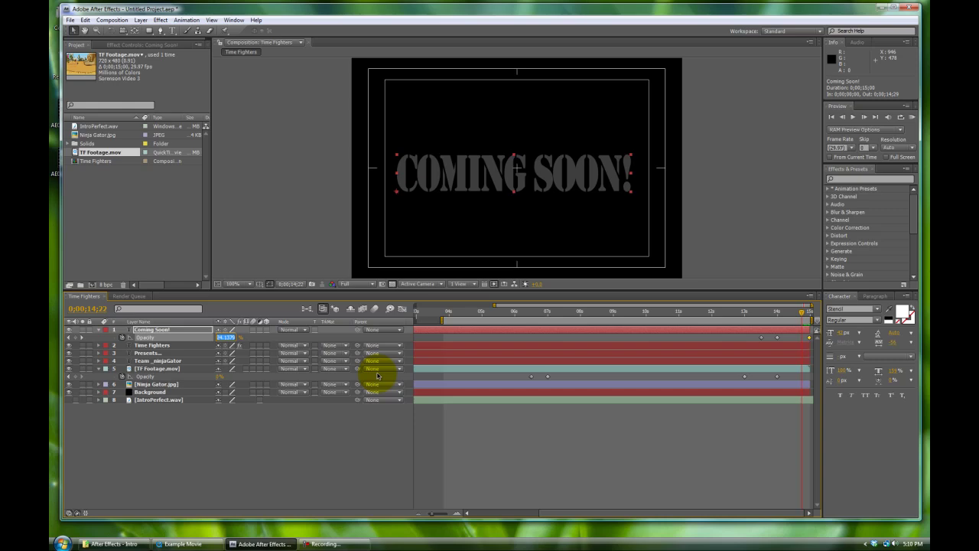
text(0)
key(Return)
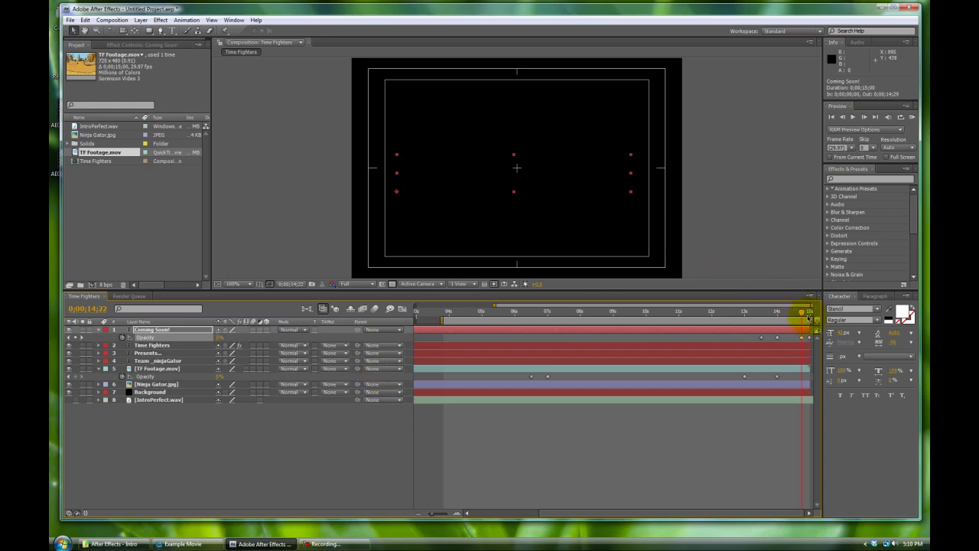
Step: Check the title's fade at 0;00;14;00, and set the Coming Soon! layer's Opacity keyframe at 0;00;14;22 to 100%
drag(804, 315, 778, 312)
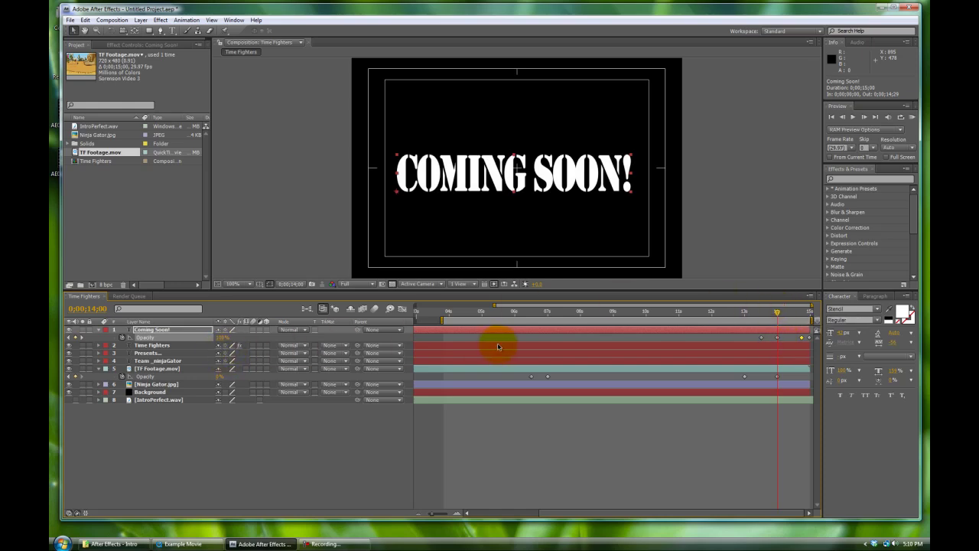
key(k)
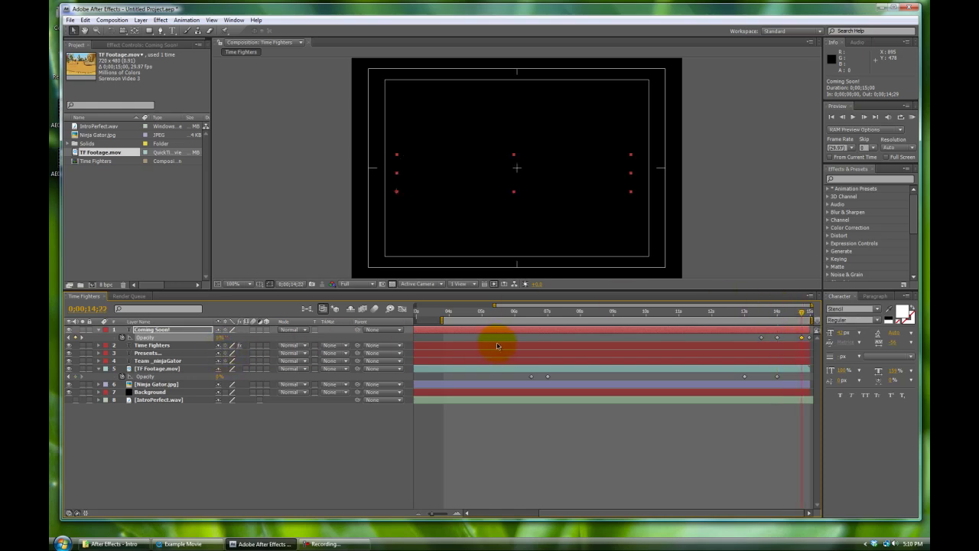
click(217, 341)
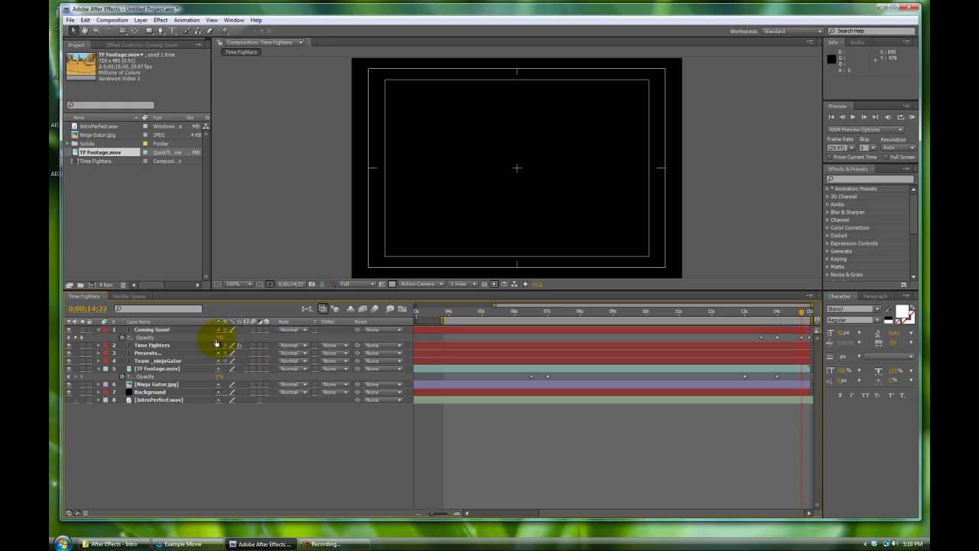
key(ctrl+z)
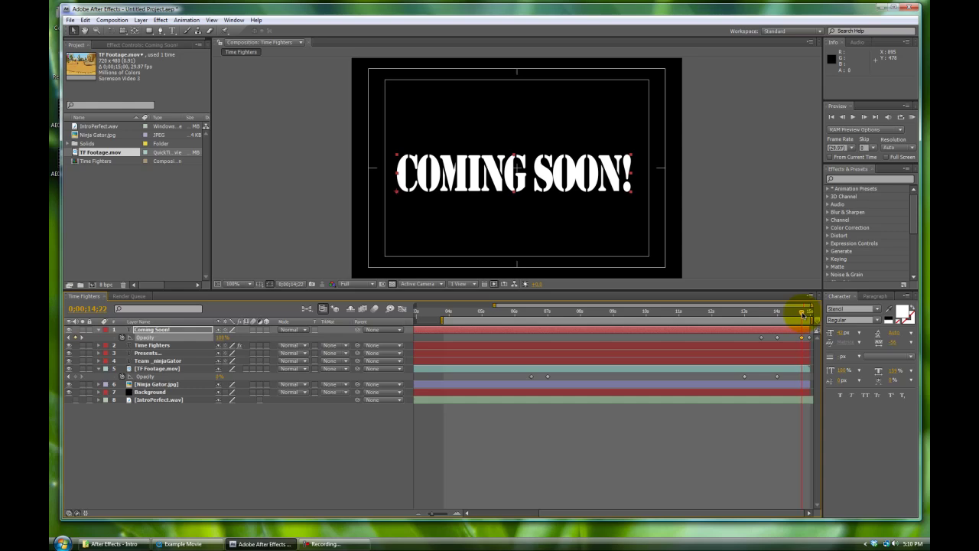
Step: Start the work area at about 0;00;12;14 and RAM-preview the footage fade-out and the Coming Soon! title
drag(803, 313, 750, 313)
drag(444, 320, 727, 336)
key(KP_0)
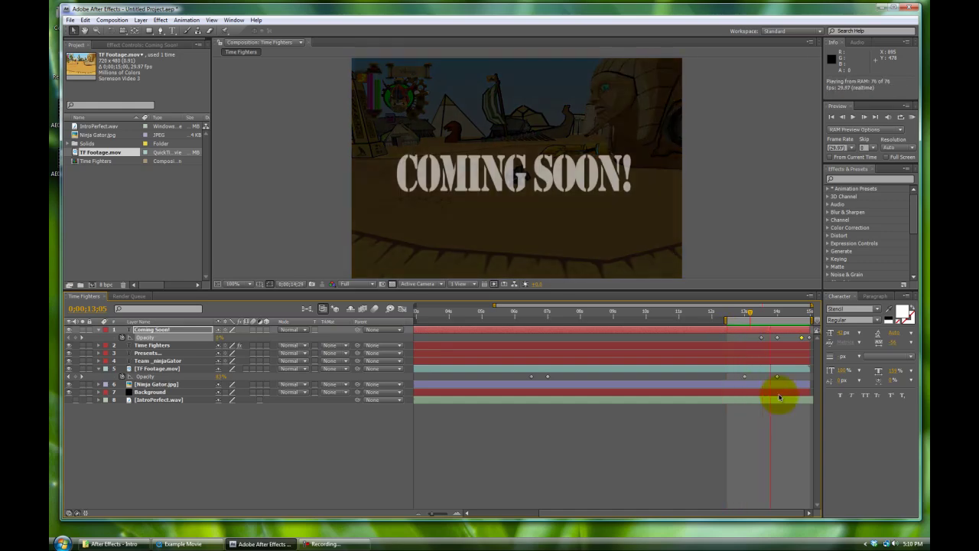
click(779, 397)
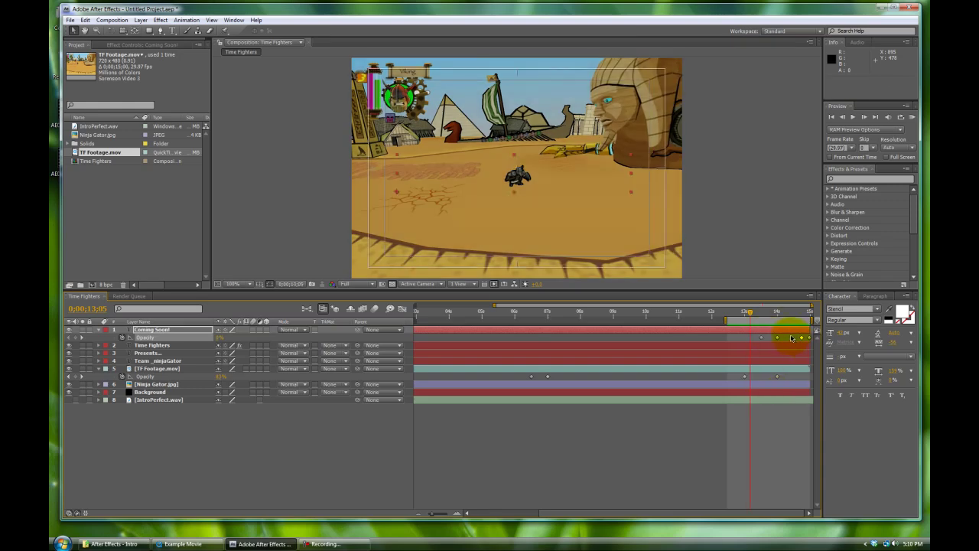
Step: Shift the ending Opacity keyframes of both layers earlier so the footage fade starts at 0;00;12;15, and move the title's last keyframe to 0;00;15;00
drag(752, 315, 822, 390)
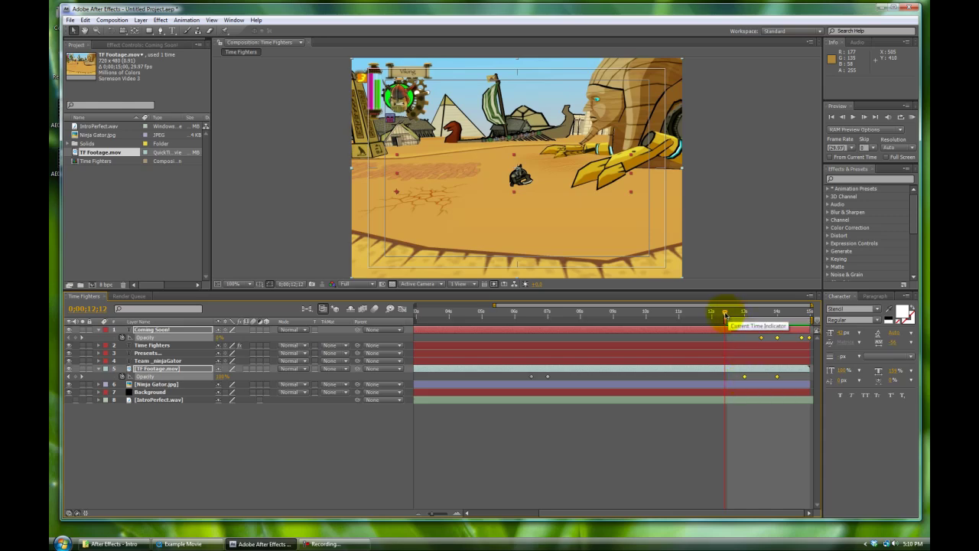
drag(726, 316, 728, 316)
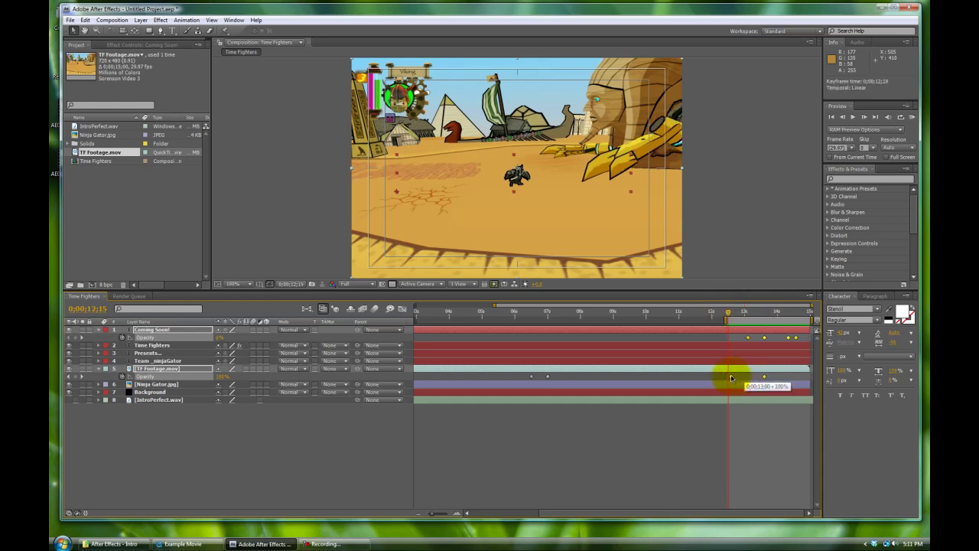
drag(732, 316, 776, 320)
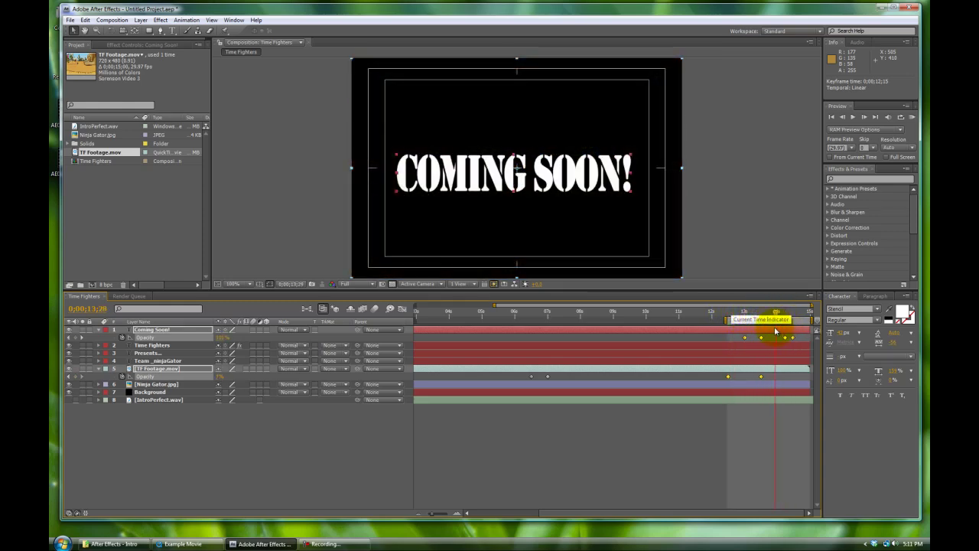
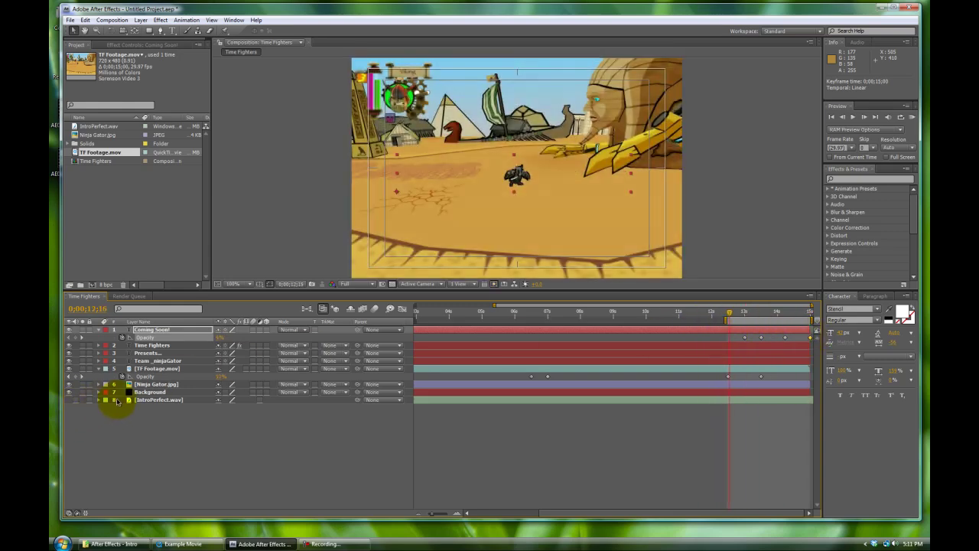
Step: Turn on the IntroPerfect.wav layer's audio and reveal its Audio Levels and waveform
click(98, 400)
click(115, 423)
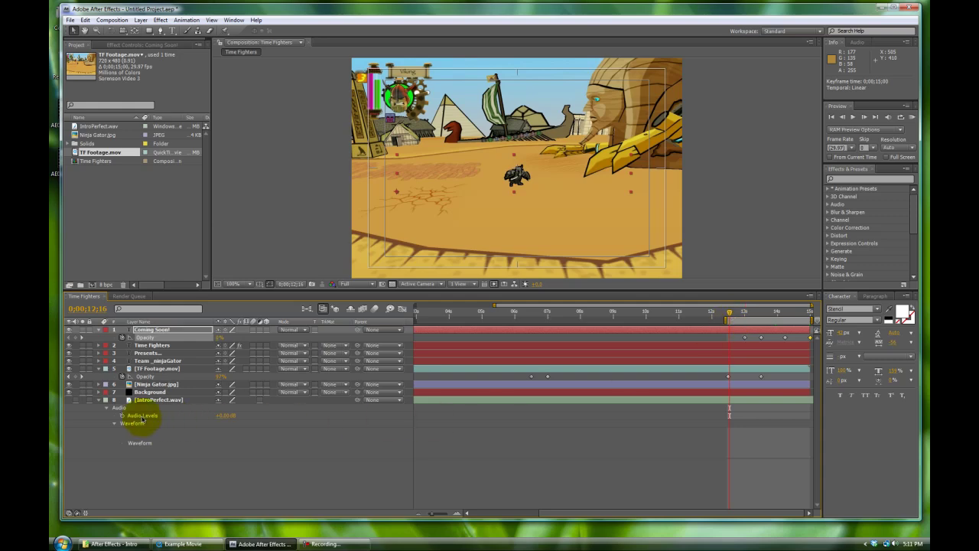
click(75, 401)
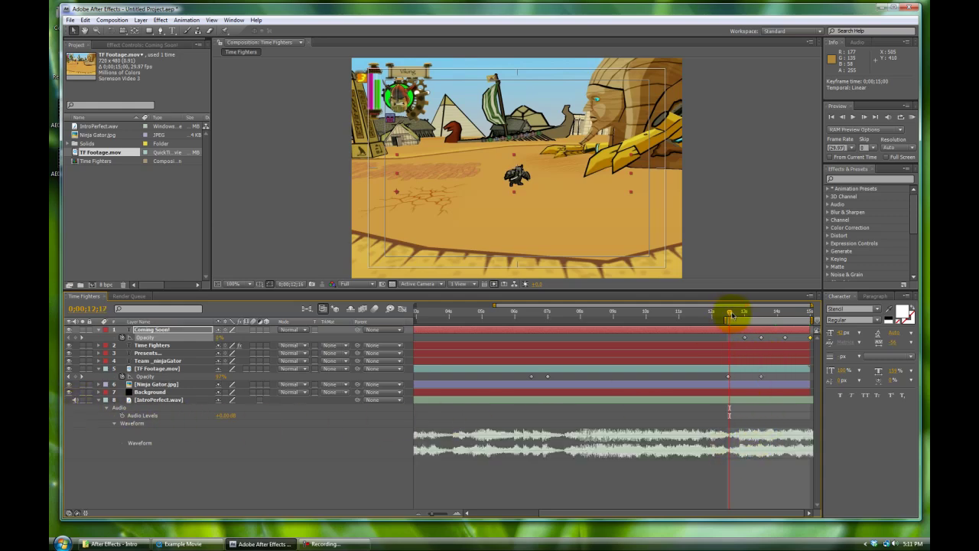
Step: Start animating IntroPerfect.wav's Audio Levels with a keyframe at 0;00;13;15
drag(731, 314, 766, 313)
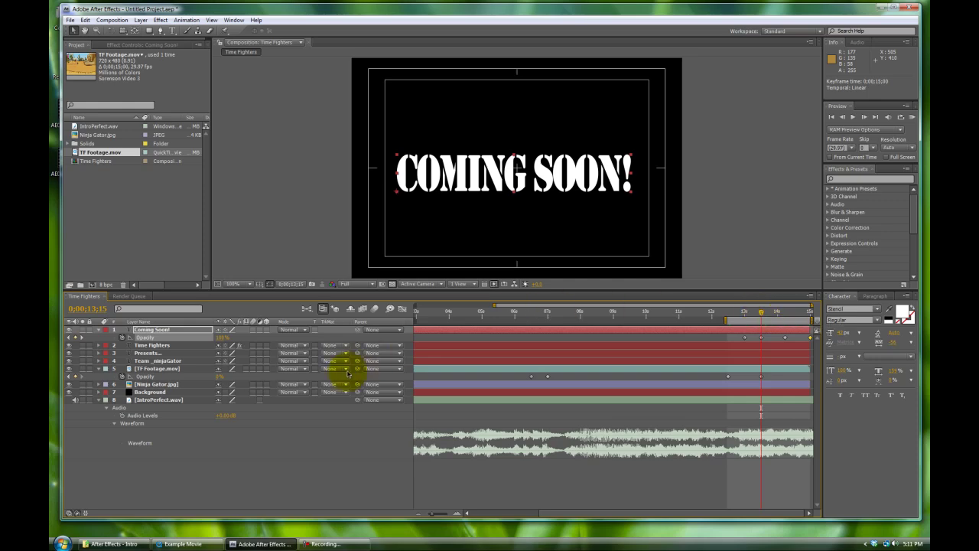
drag(165, 458, 138, 434)
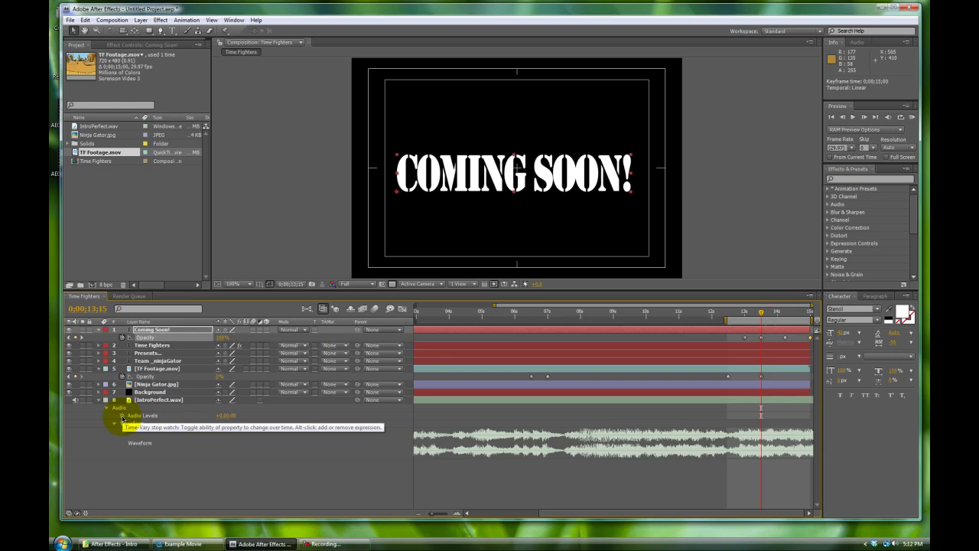
click(123, 417)
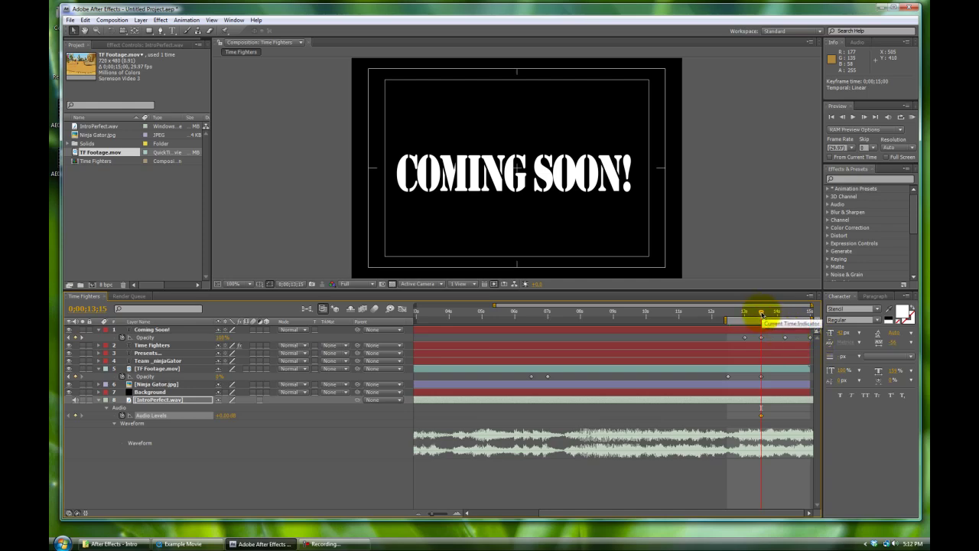
Step: Set IntroPerfect.wav's Audio Levels to -45 dB at 0;00;14;29 to fade the music out
drag(777, 314, 816, 319)
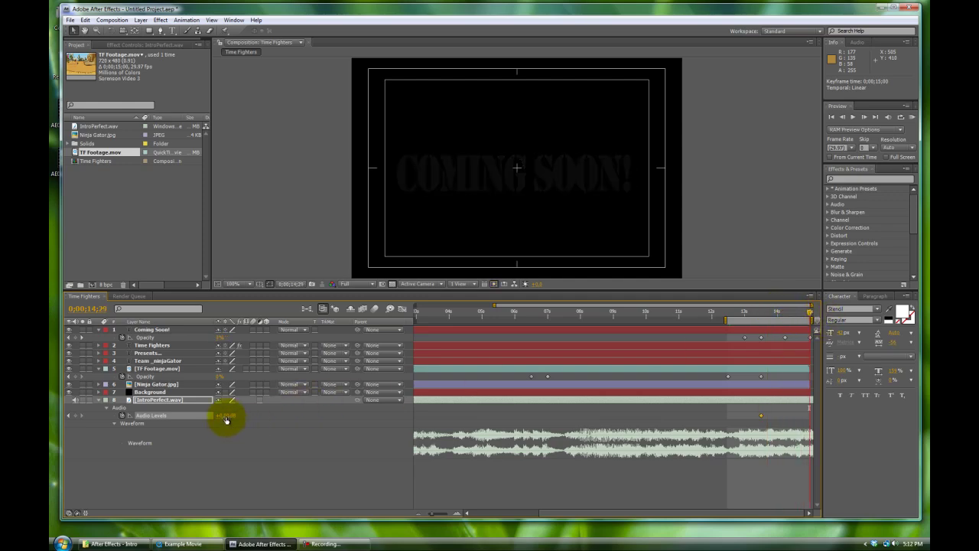
mouse_move(225, 415)
mouse_down()
mouse_move(372, 415)
mouse_move(197, 415)
mouse_move(225, 420)
mouse_up()
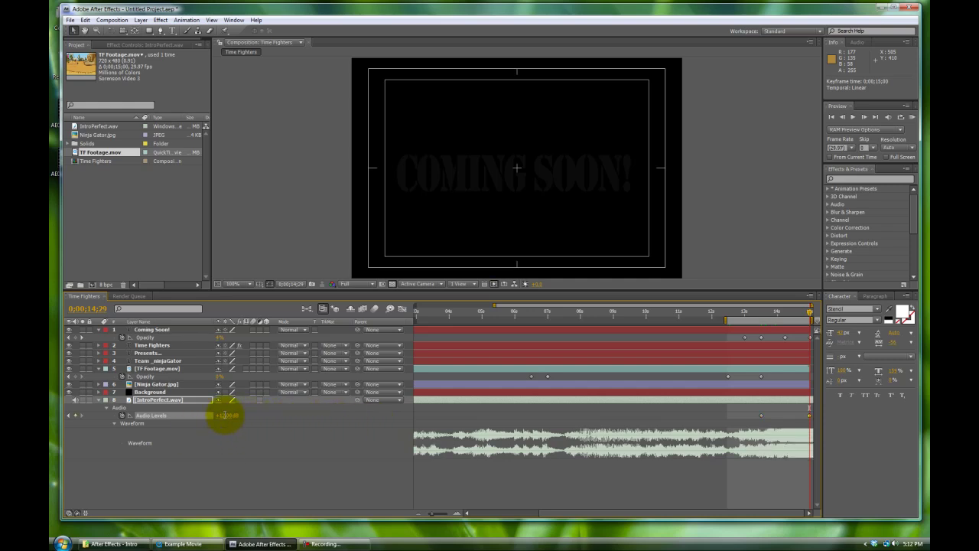
click(227, 415)
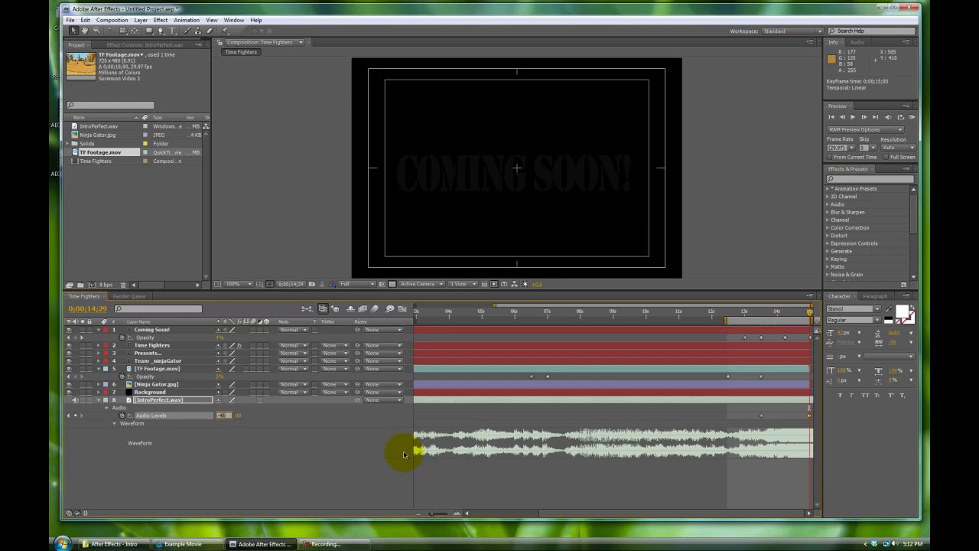
text(-45)
key(Return)
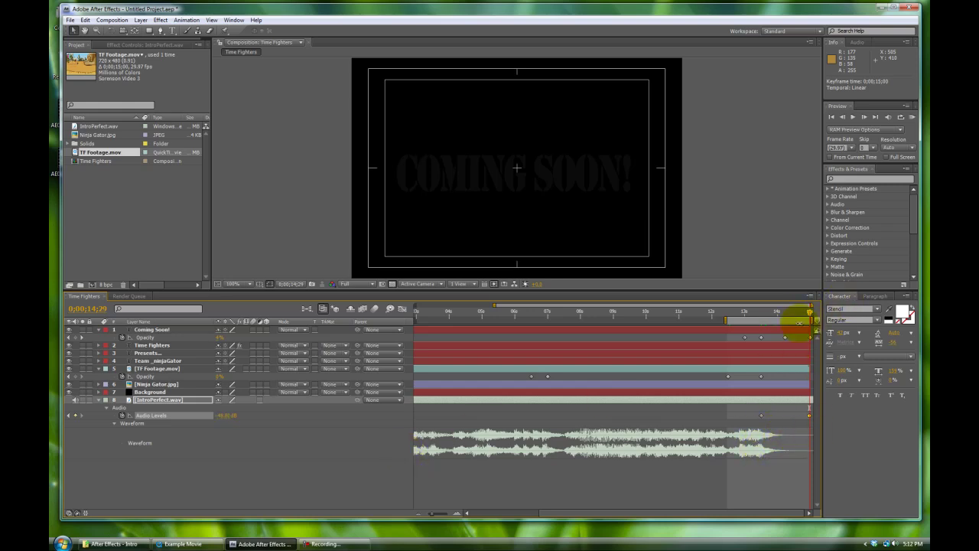
Step: RAM-preview the ending with sound from 0;00;12;08, and reset the work area to start at 0;00;00;00
mouse_move(809, 316)
mouse_down()
mouse_move(696, 317)
mouse_move(816, 331)
mouse_up()
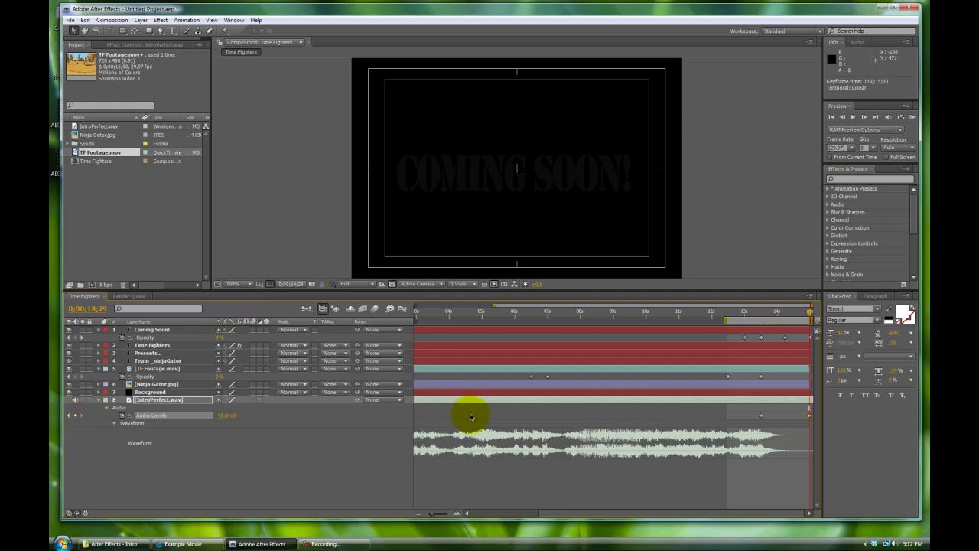
drag(725, 319, 719, 320)
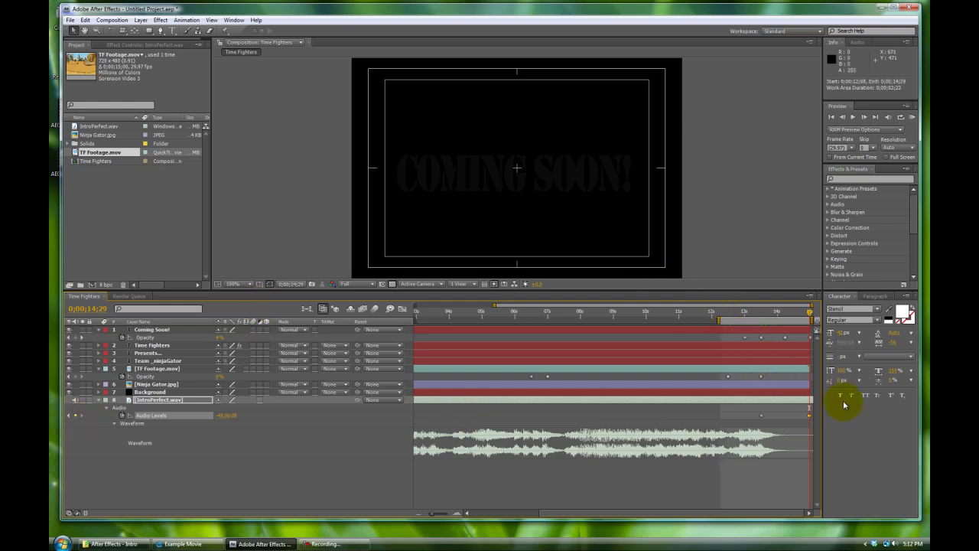
key(KP_0)
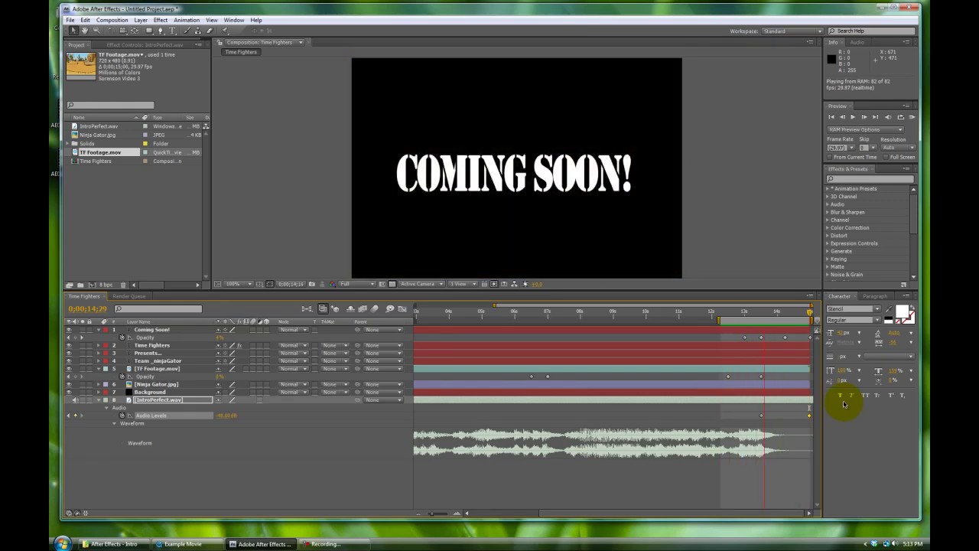
click(844, 404)
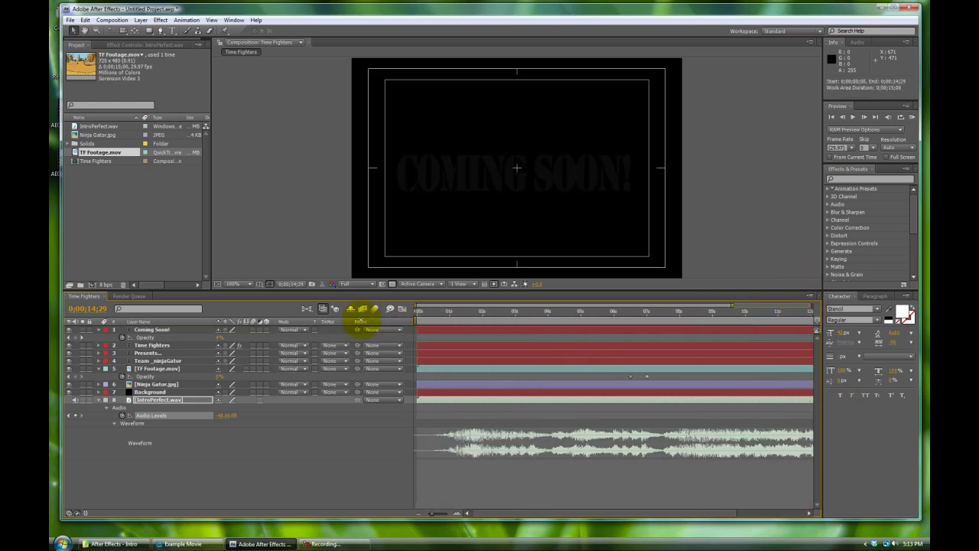
Step: Add an Audio Levels keyframe of -10 dB to IntroPerfect.wav at 0;00;00;00
click(422, 513)
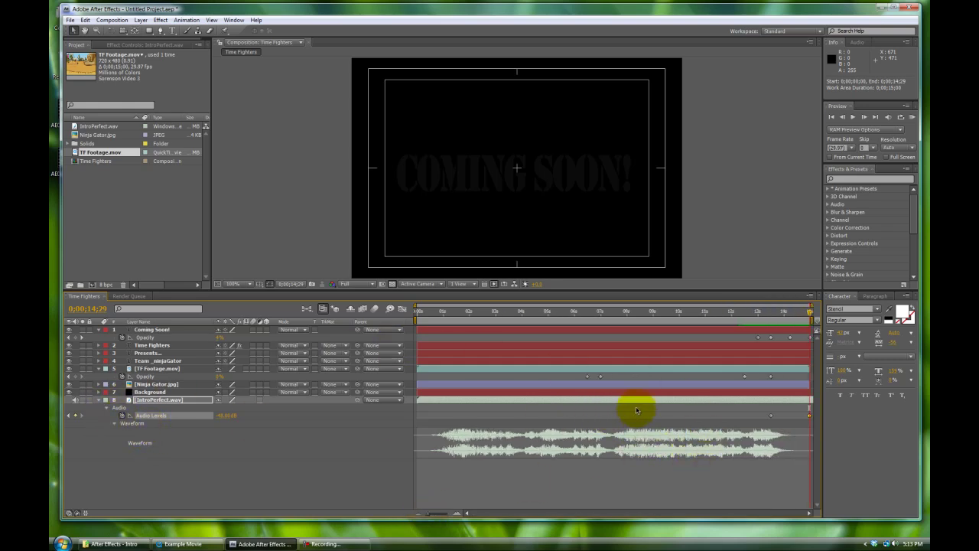
key(j)
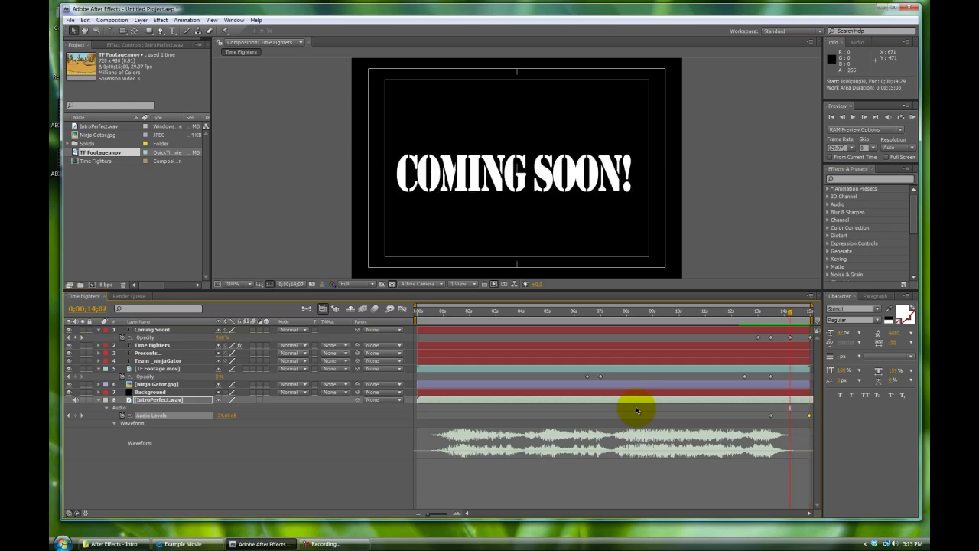
key(Home)
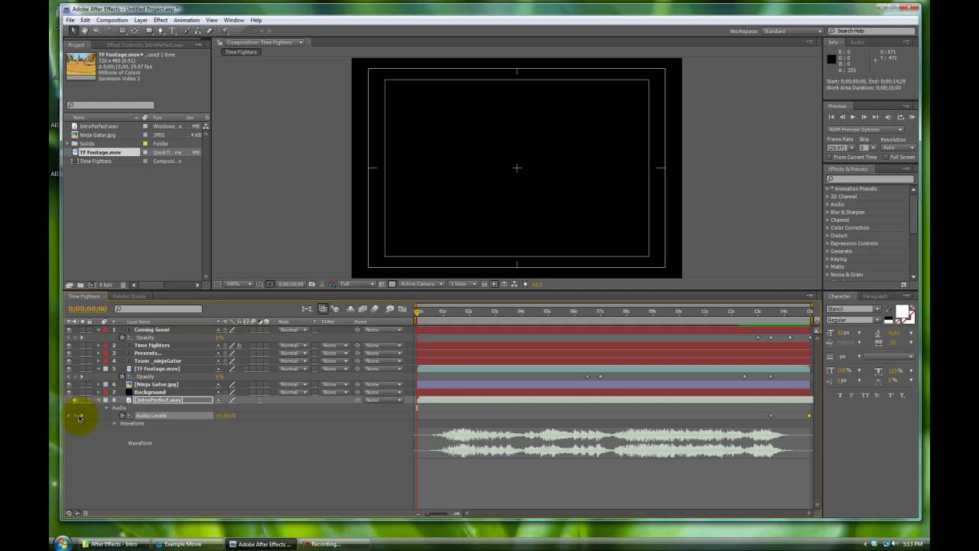
click(76, 417)
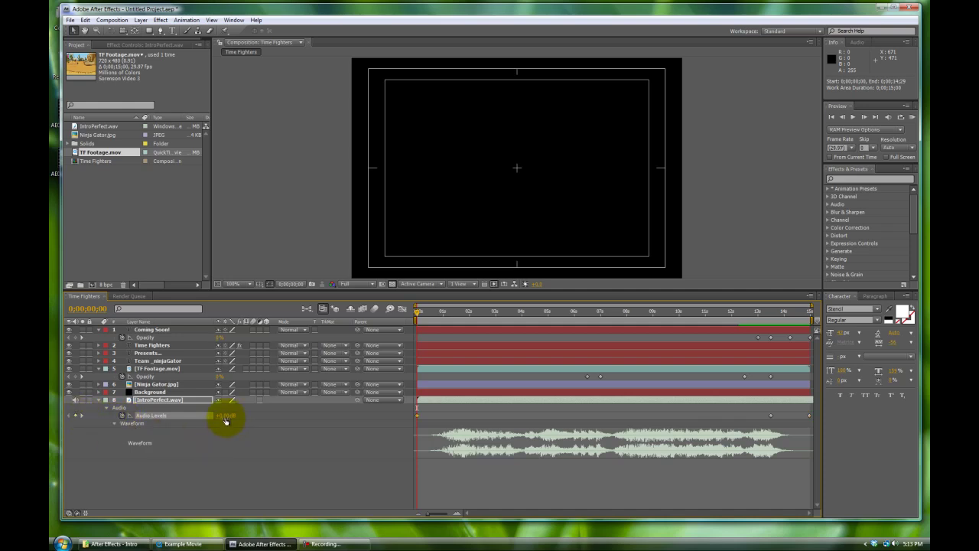
click(225, 416)
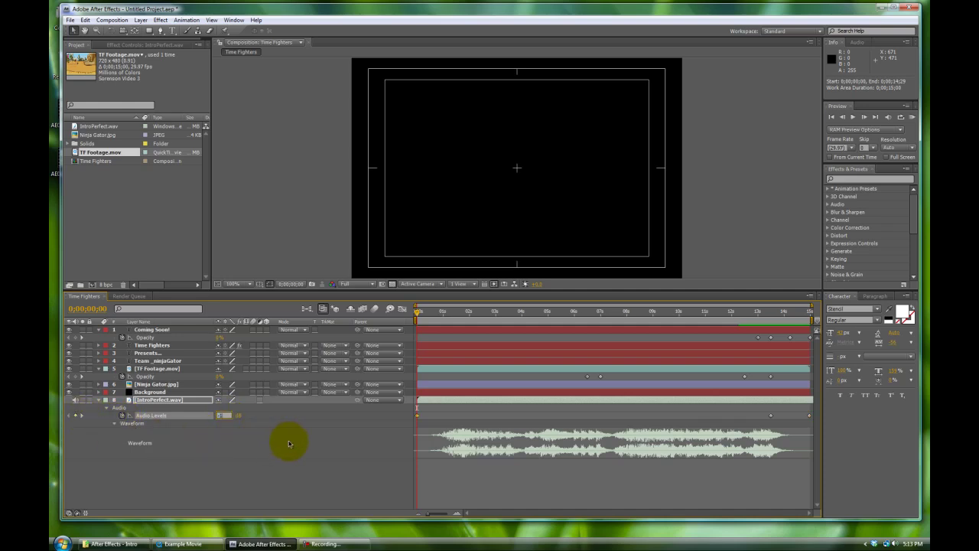
text(-30)
key(Return)
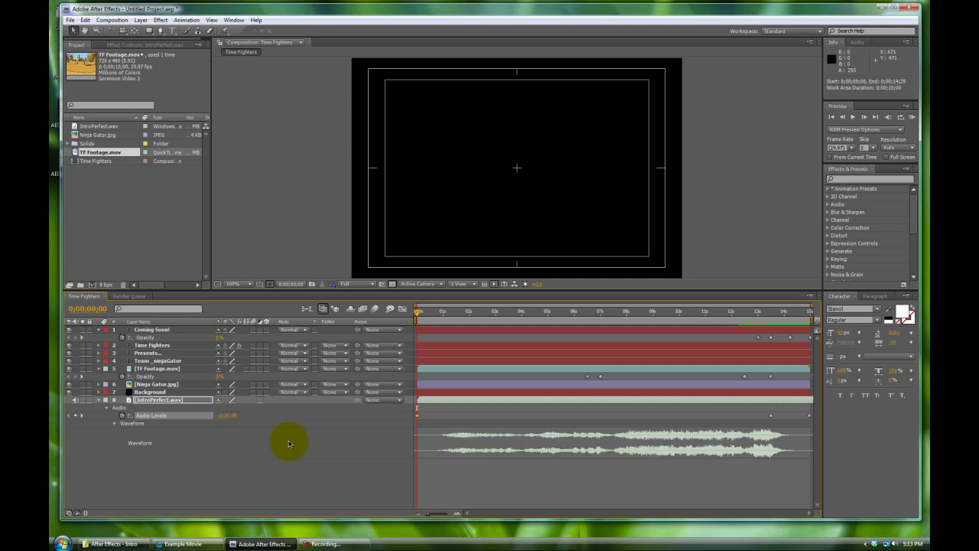
Step: Set IntroPerfect.wav's Audio Levels keyframe at 0;00;13;15 to -10 dB
key(space)
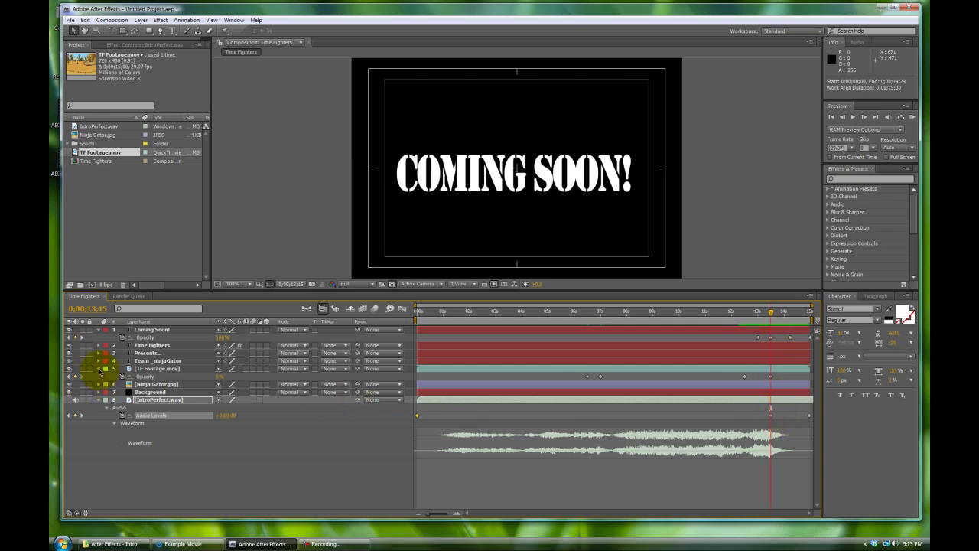
click(226, 415)
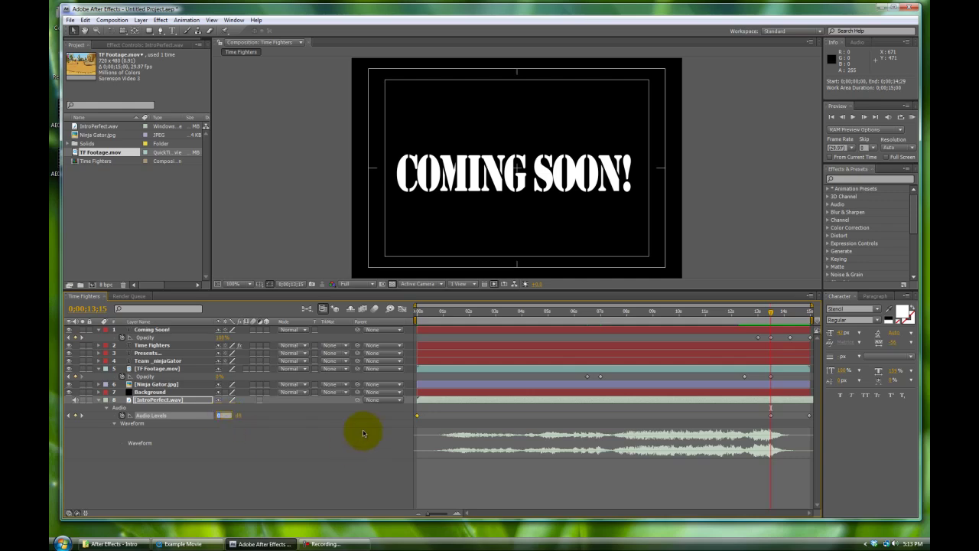
text(-10)
key(Return)
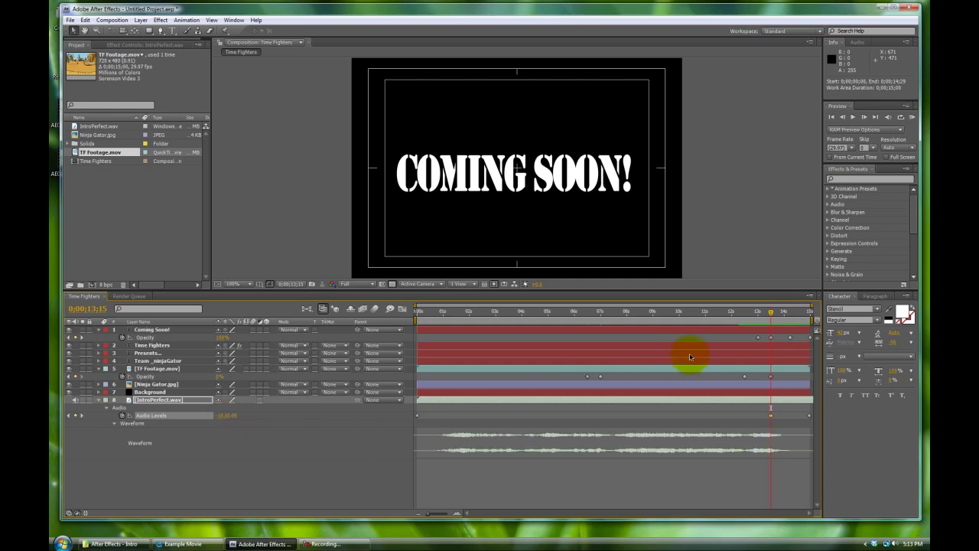
Step: RAM-preview the ending from 0;00;12;16, and return the work area start and current time to 0;00;00;00
drag(774, 314, 757, 331)
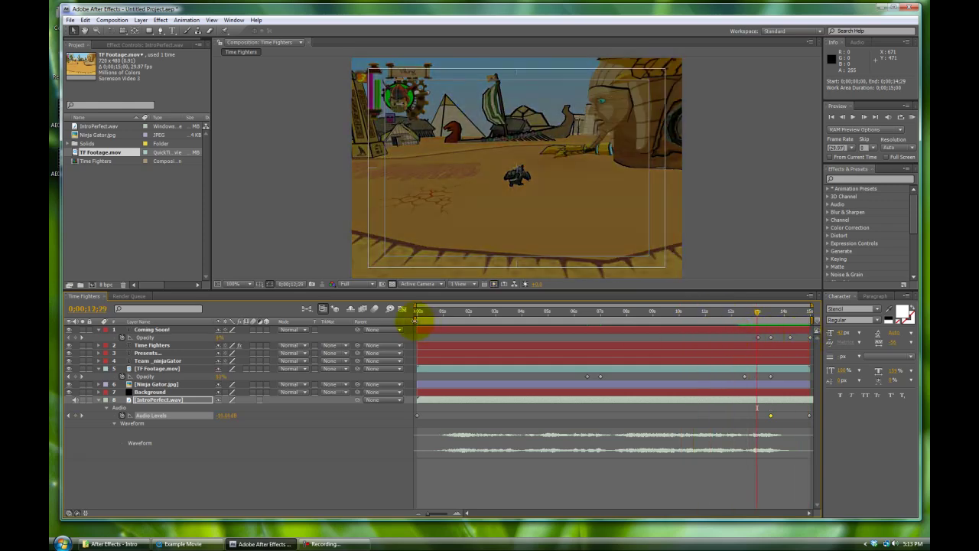
drag(417, 316, 743, 347)
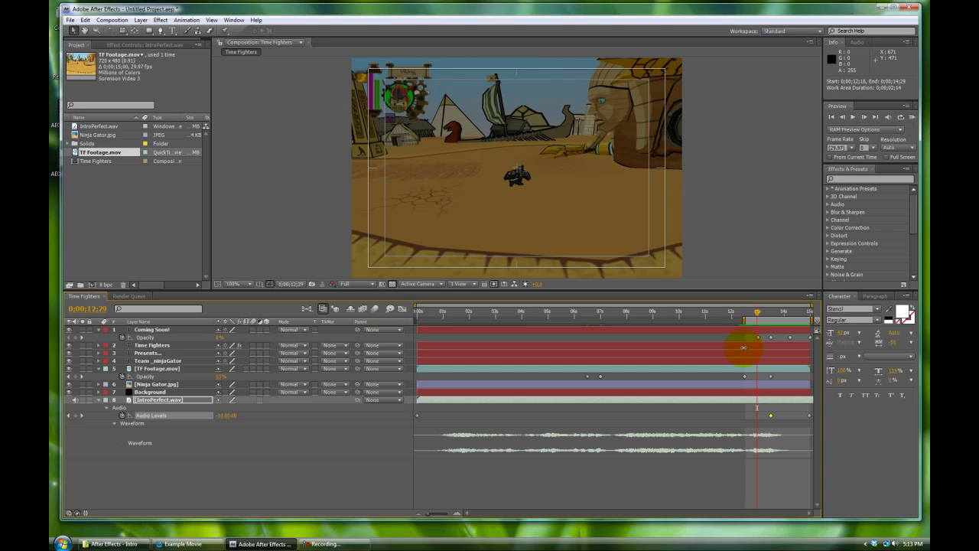
key(KP_0)
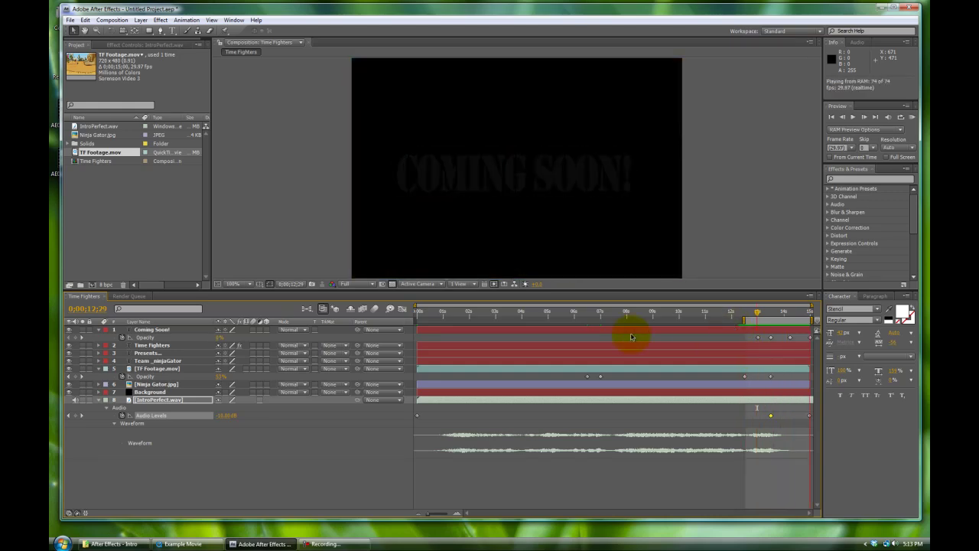
key(space)
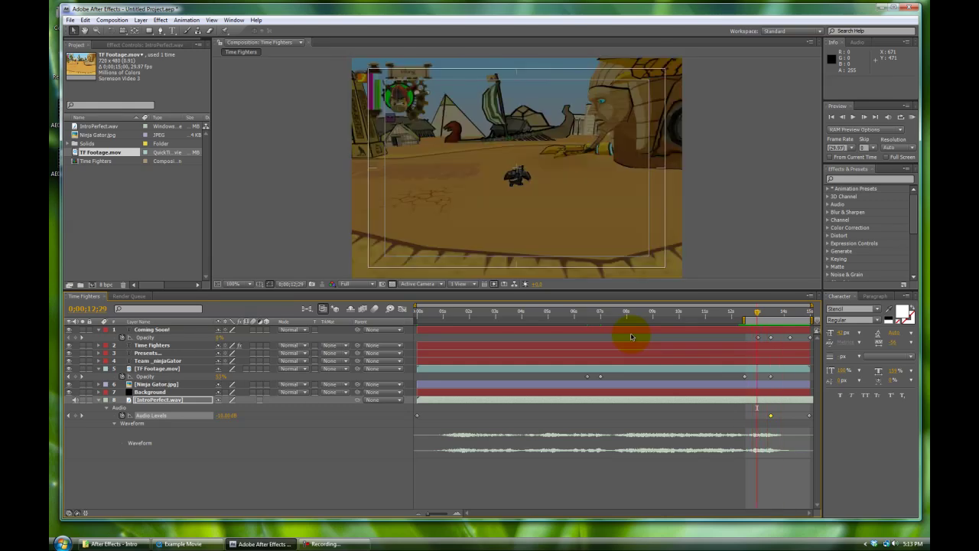
drag(742, 317, 417, 317)
drag(756, 312, 417, 312)
Step: Switch to the Example Movie player, rewind the movie to its beginning and close the player
click(181, 544)
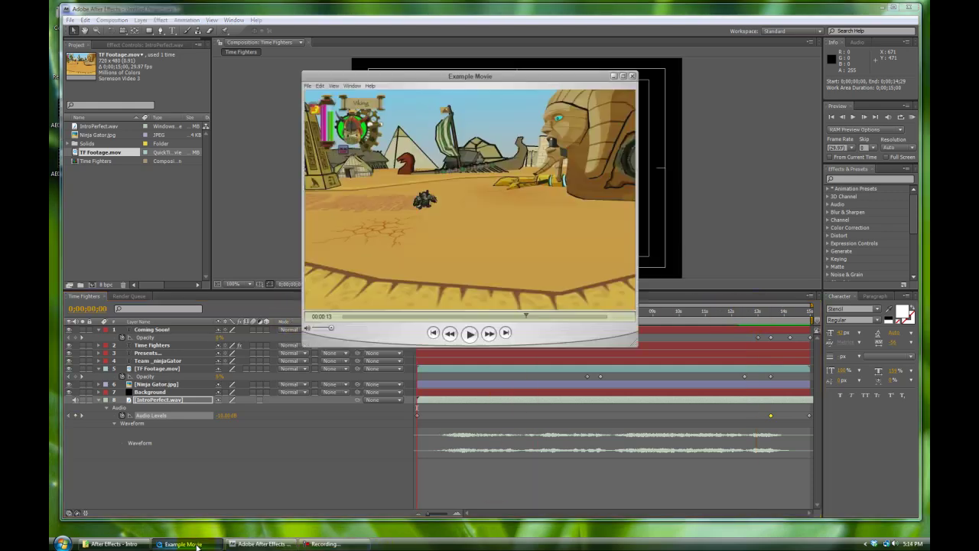
drag(530, 317, 284, 316)
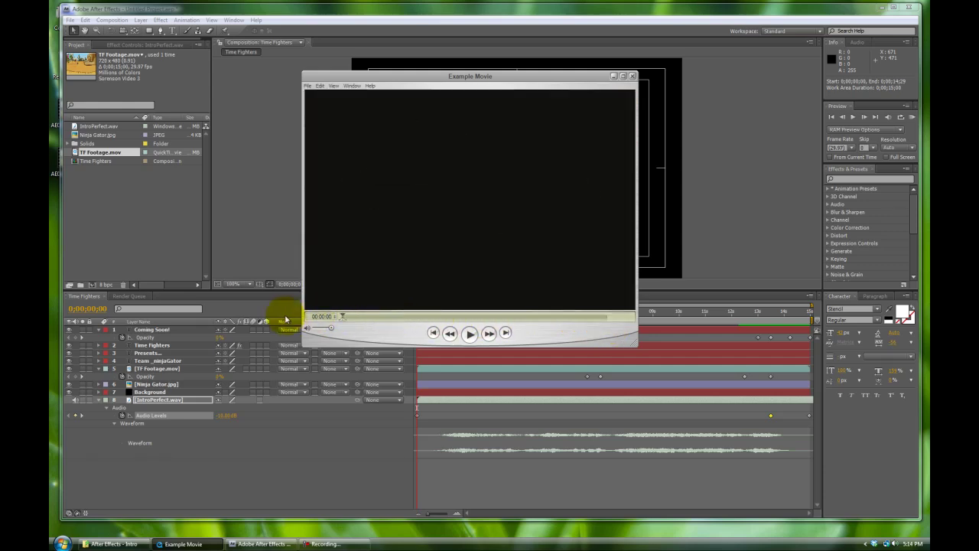
click(632, 77)
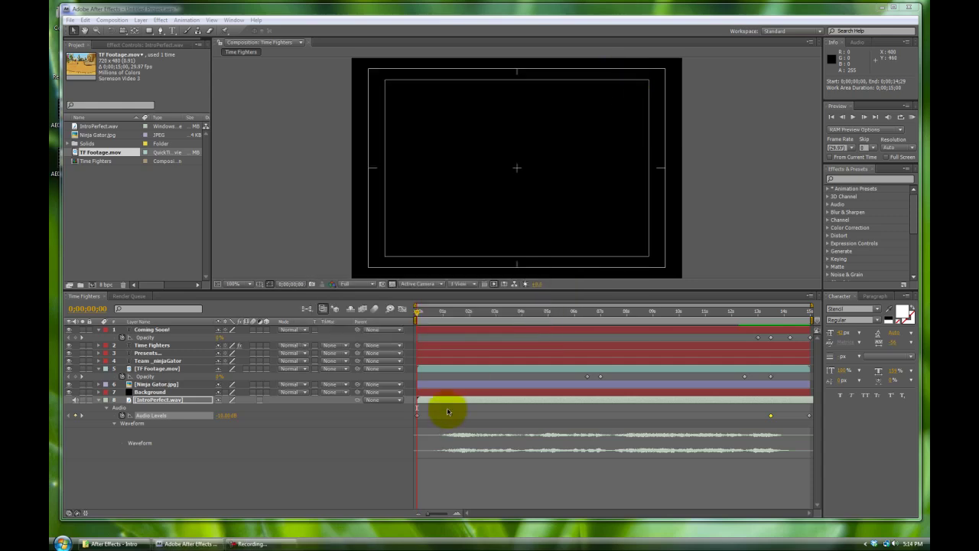
drag(418, 313, 158, 324)
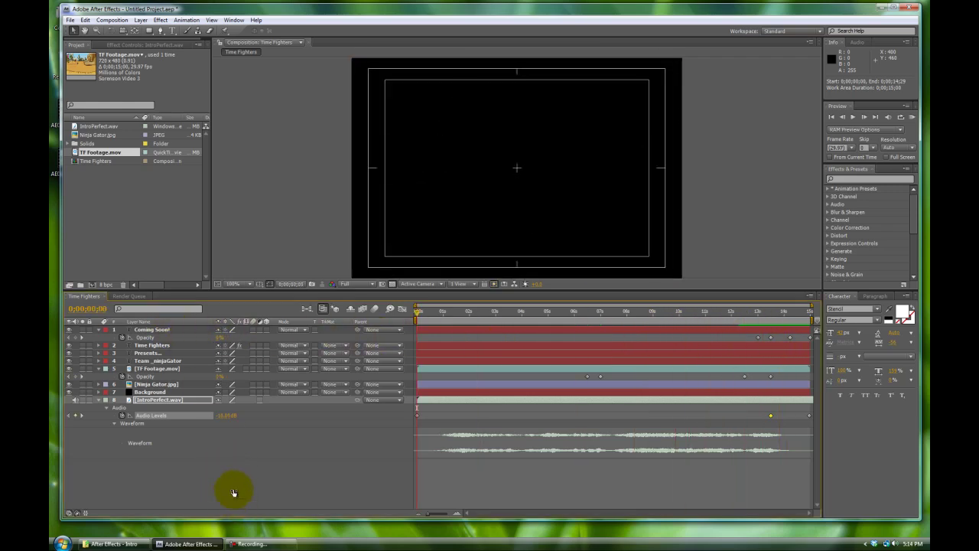
Step: Save the project as "AE Demo" in the After Effects - Intro folder
click(70, 20)
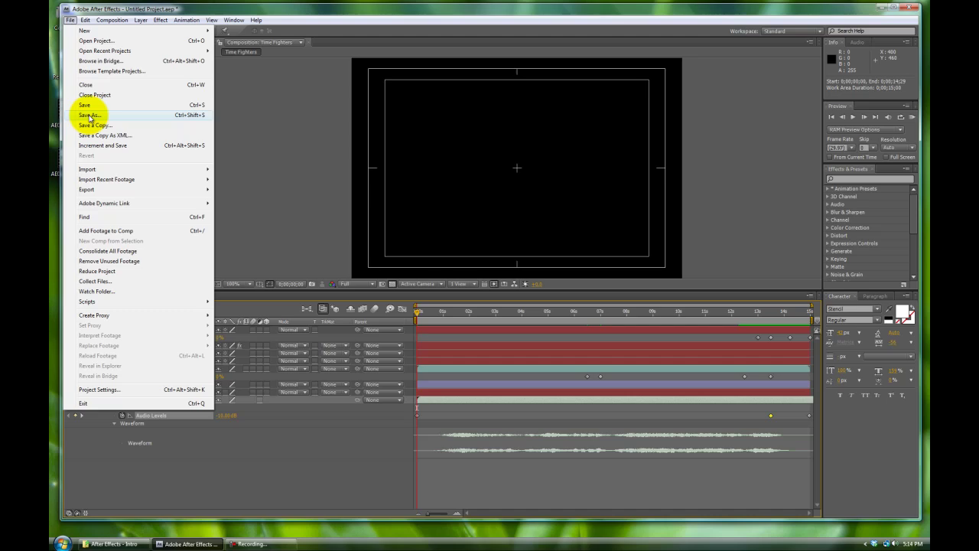
click(90, 116)
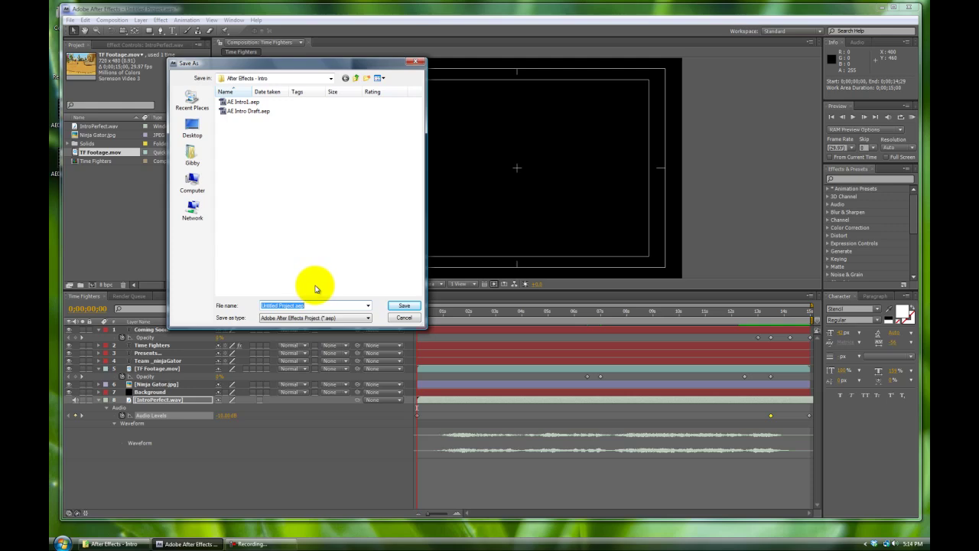
text(AE Demo)
click(404, 306)
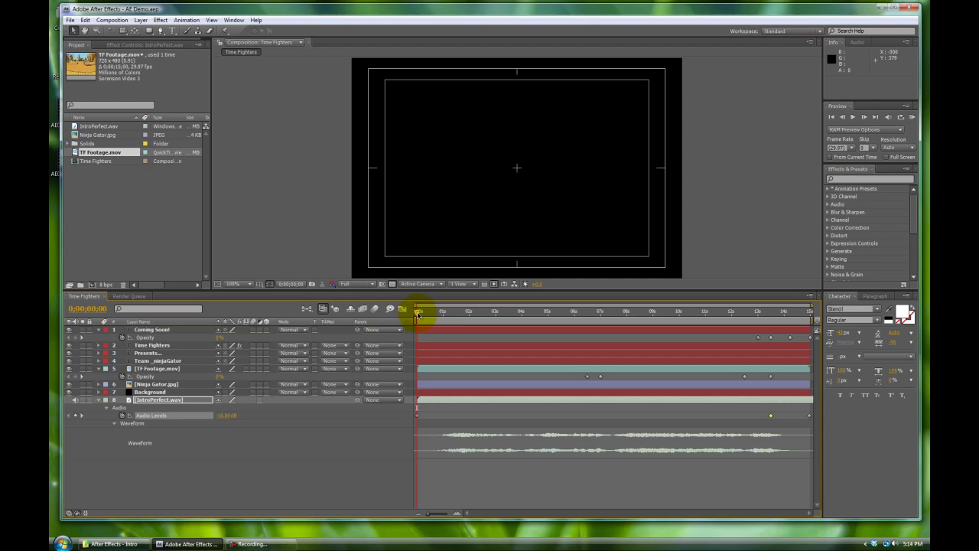
drag(418, 313, 295, 317)
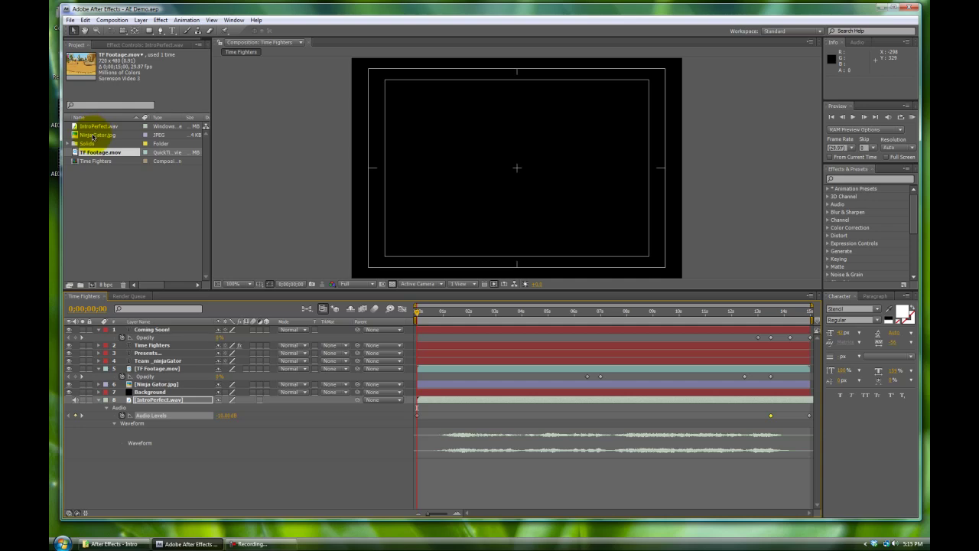
click(87, 162)
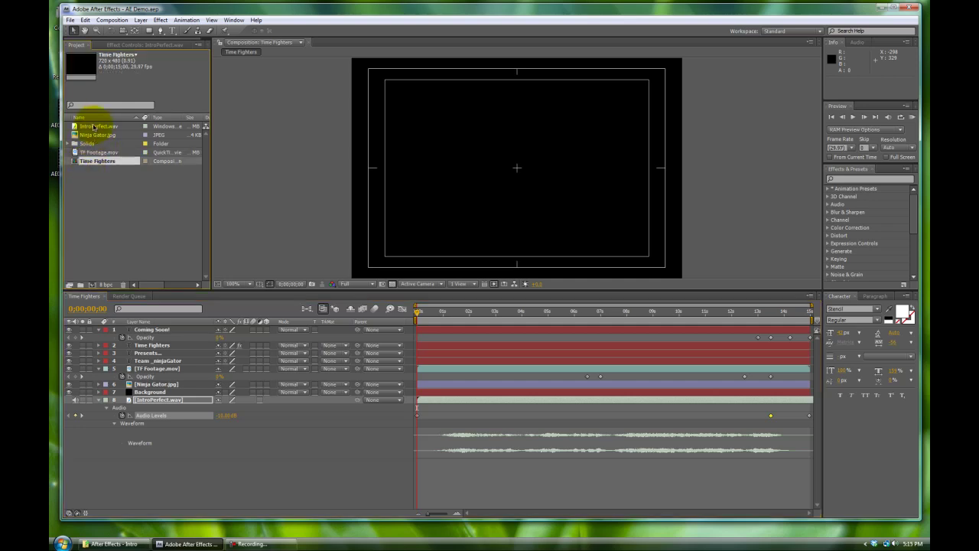
click(95, 126)
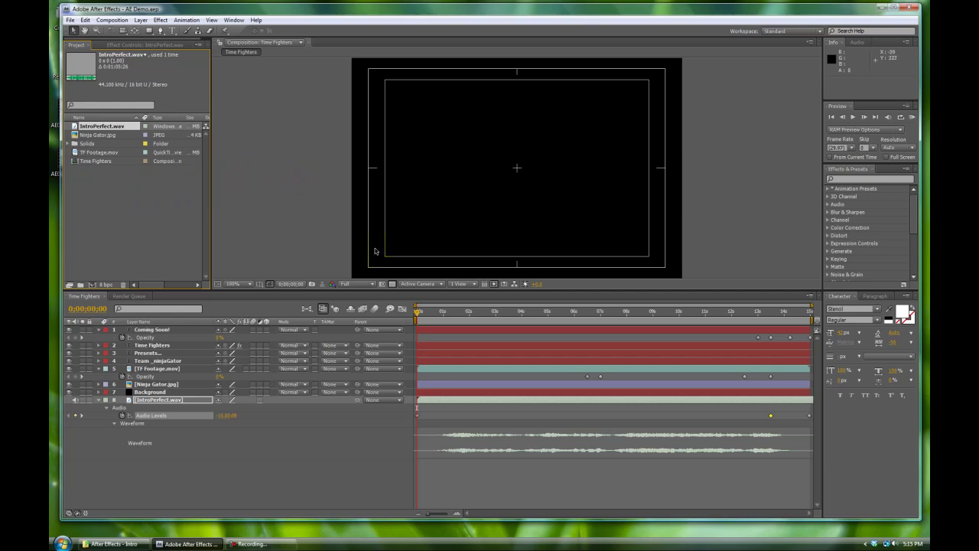
drag(419, 314, 618, 314)
key(Home)
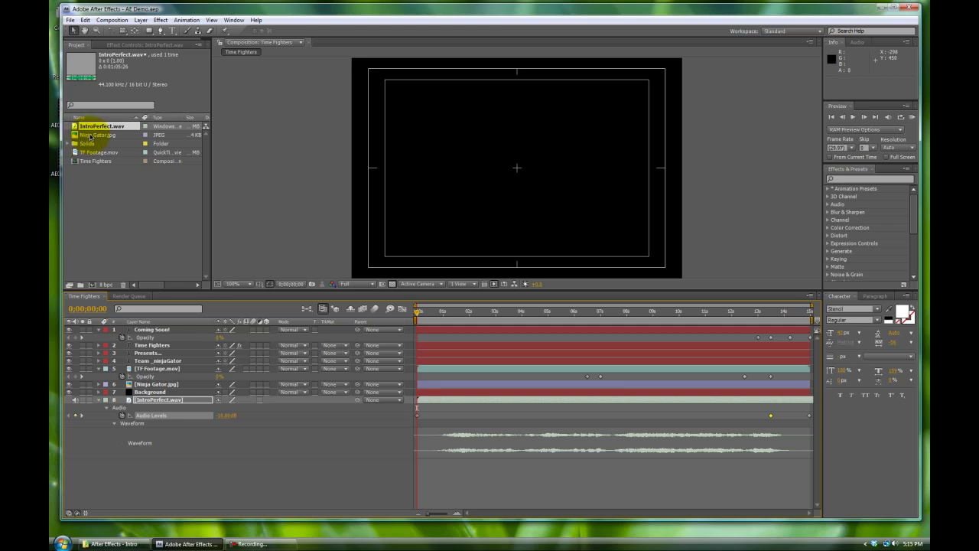
drag(99, 138, 237, 64)
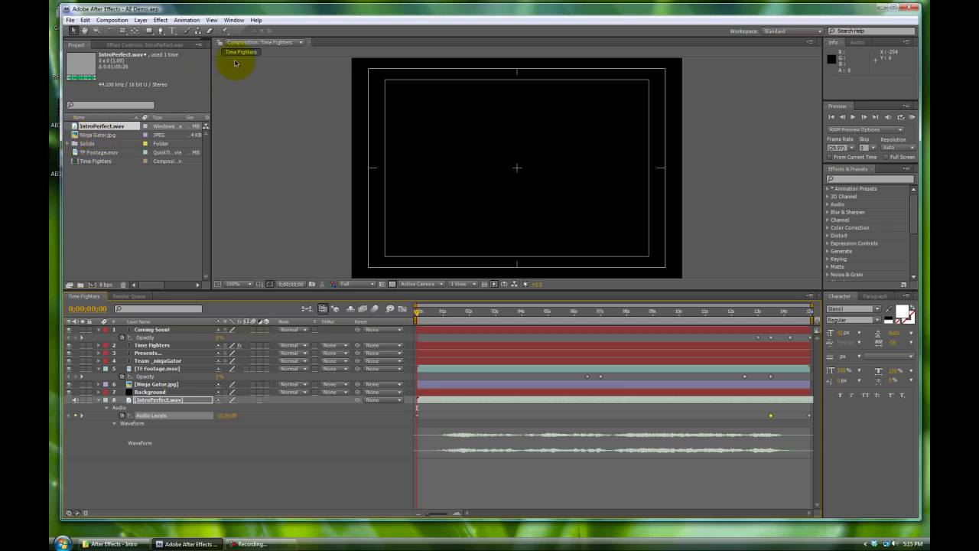
click(420, 312)
drag(525, 314, 174, 354)
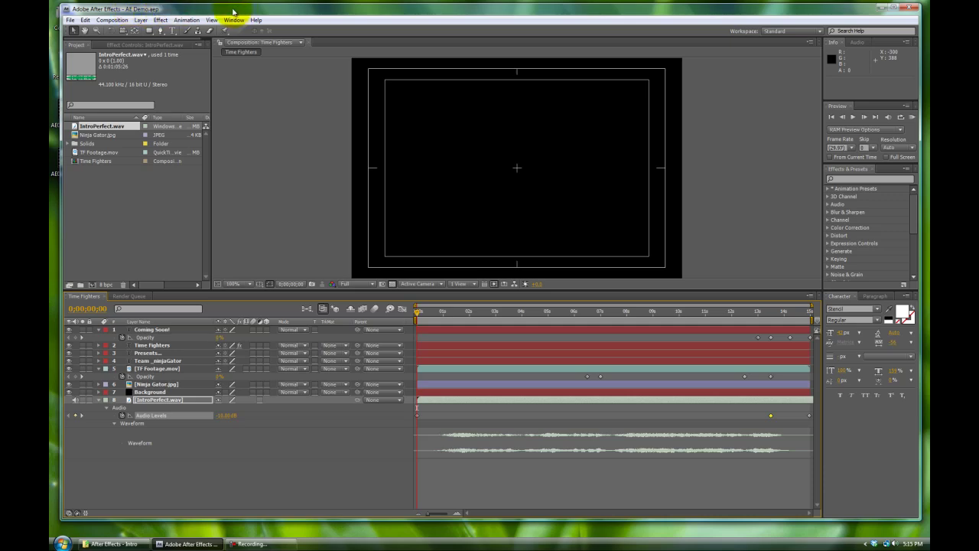
click(277, 547)
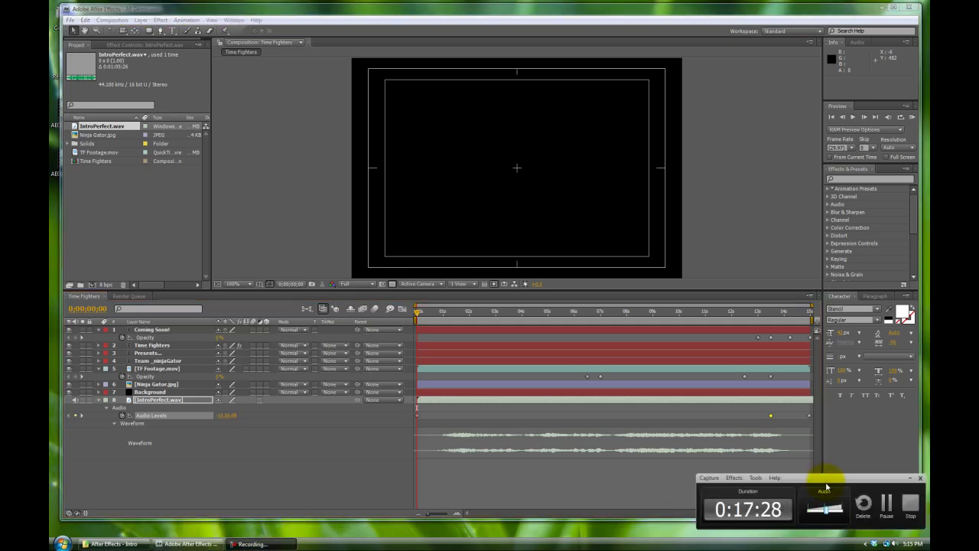